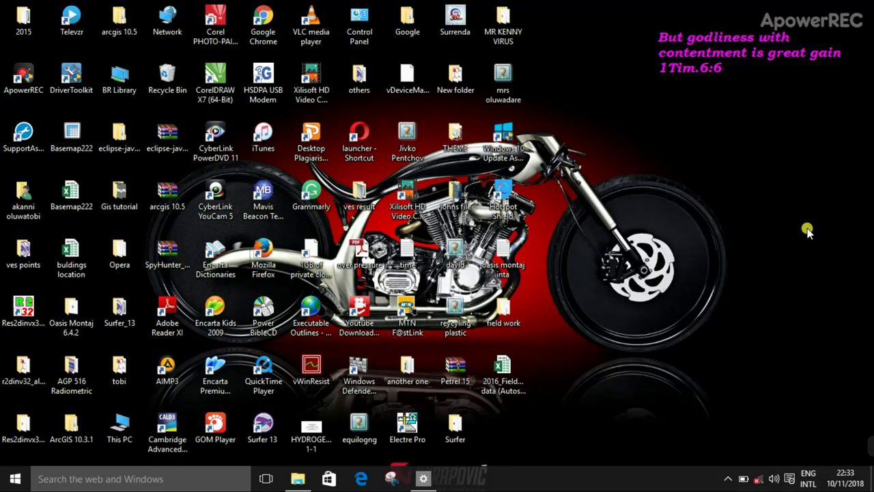
# Step: Browse the desktop 2015 > 2015 > install > Petrel folder and launch Petrel 2015 (64-bit).msi
pyautogui.doubleClick(22, 31)
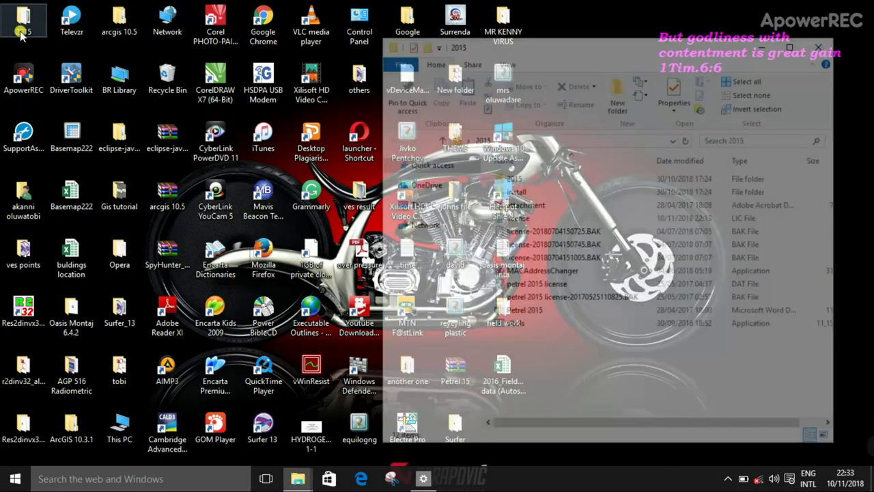
pyautogui.click(526, 177)
pyautogui.doubleClick(526, 177)
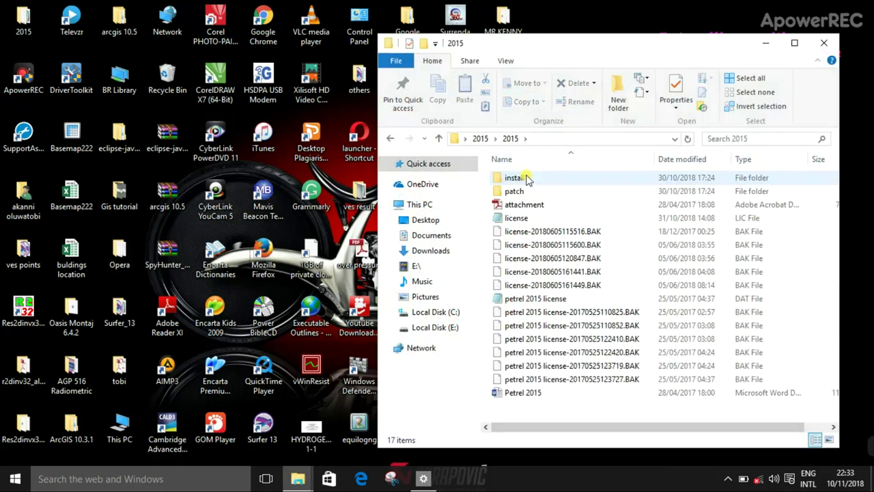
pyautogui.doubleClick(514, 178)
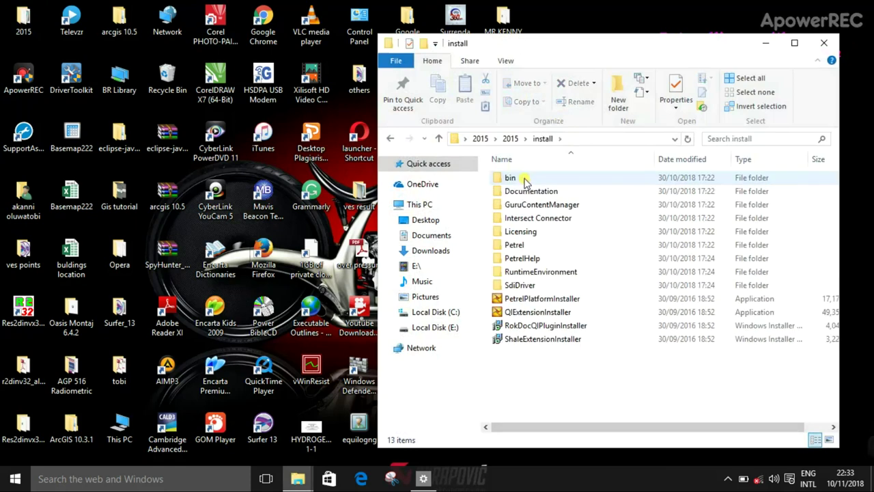
pyautogui.doubleClick(516, 246)
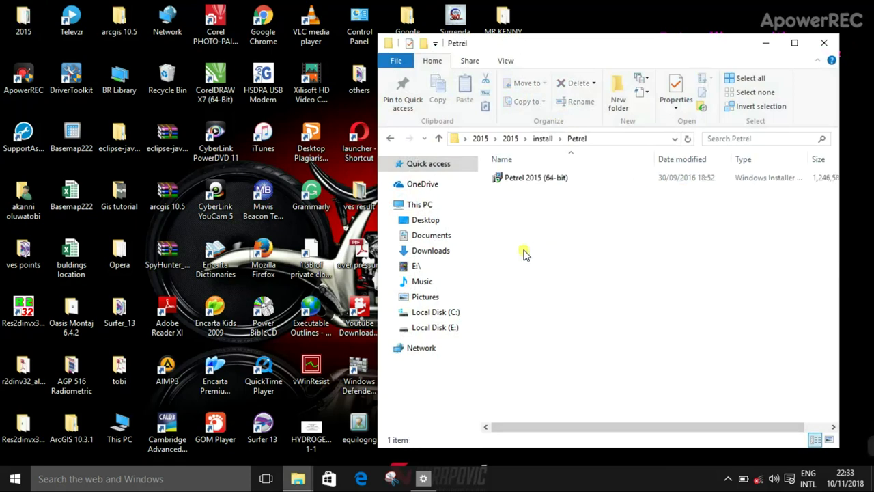
pyautogui.doubleClick(557, 180)
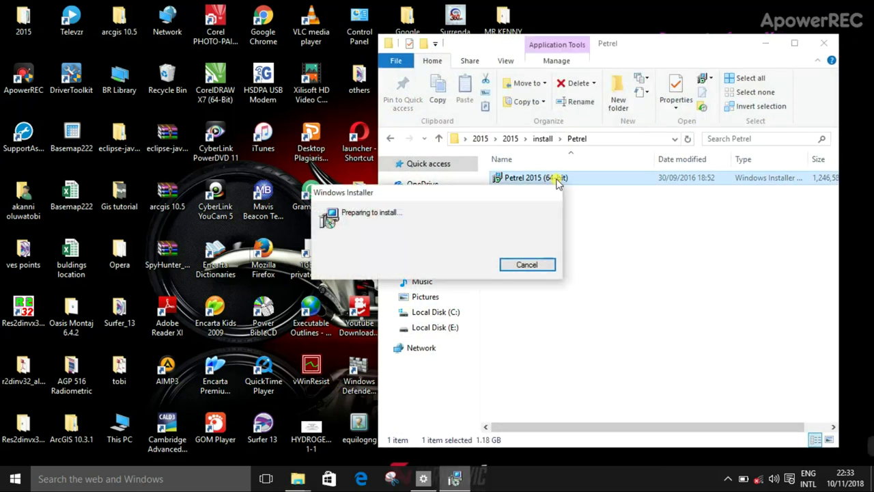
pyautogui.moveTo(731, 49); pyautogui.dragTo(476, 48)
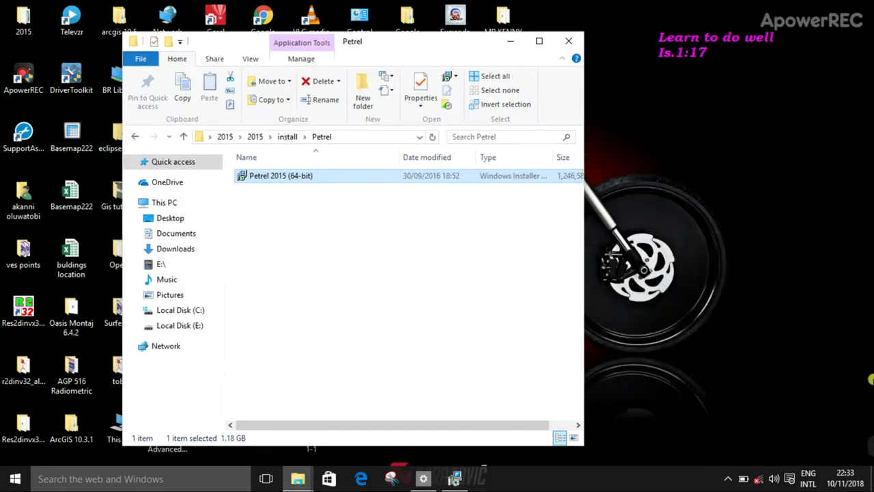
pyautogui.moveTo(863, 448)
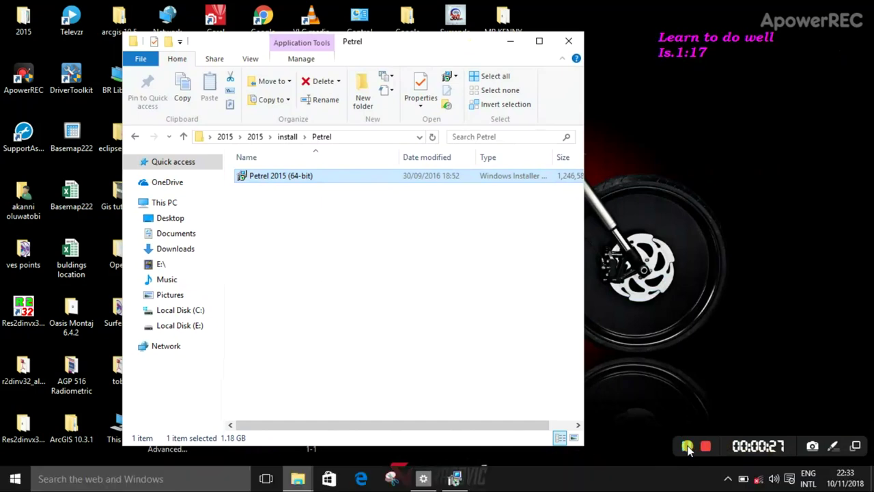
pyautogui.click(688, 448)
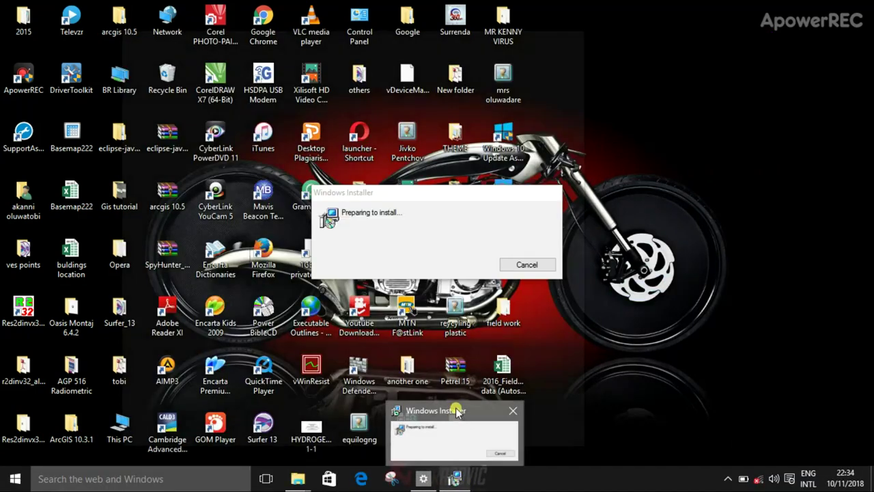
# Step: Accept the Petrel licence terms and install to C:\Program Files\Schlumberger\Petrel 2015\
pyautogui.click(455, 414)
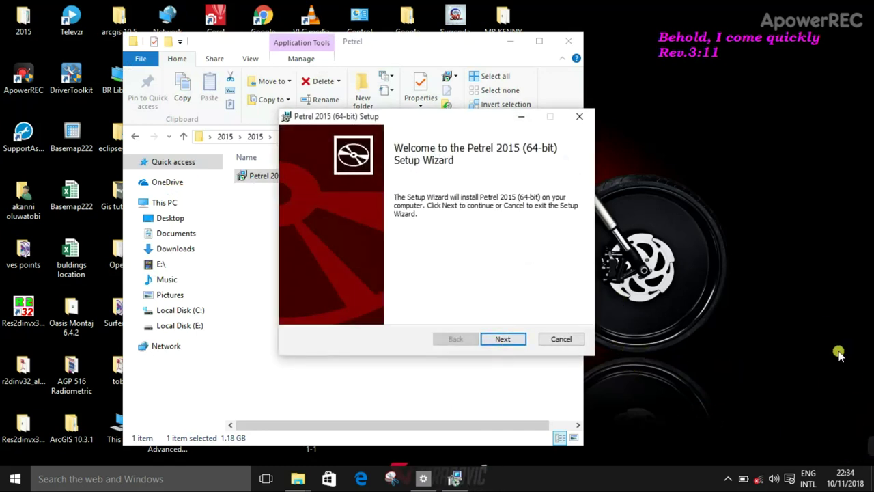
pyautogui.click(506, 337)
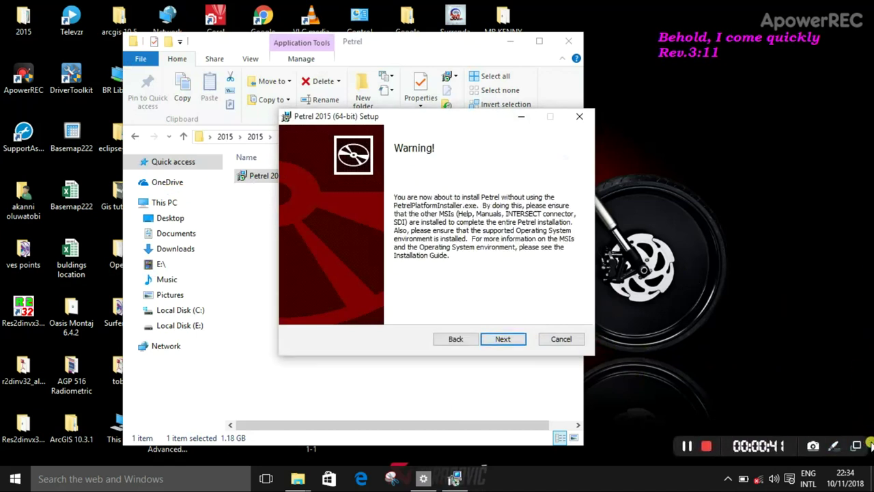
pyautogui.click(496, 339)
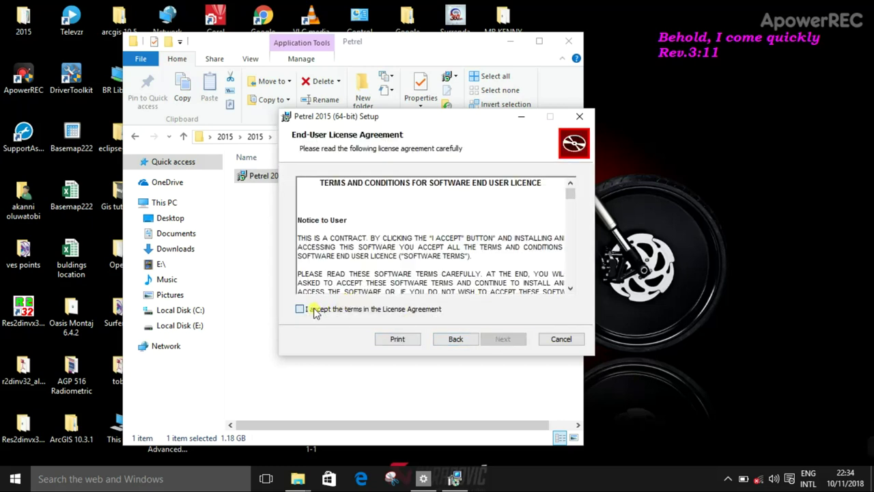
pyautogui.click(316, 311)
pyautogui.click(513, 338)
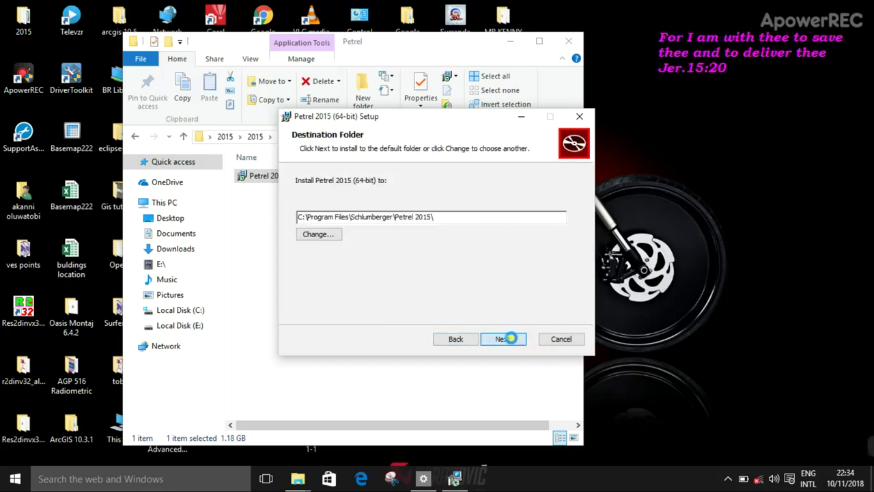
pyautogui.click(511, 339)
pyautogui.click(511, 339)
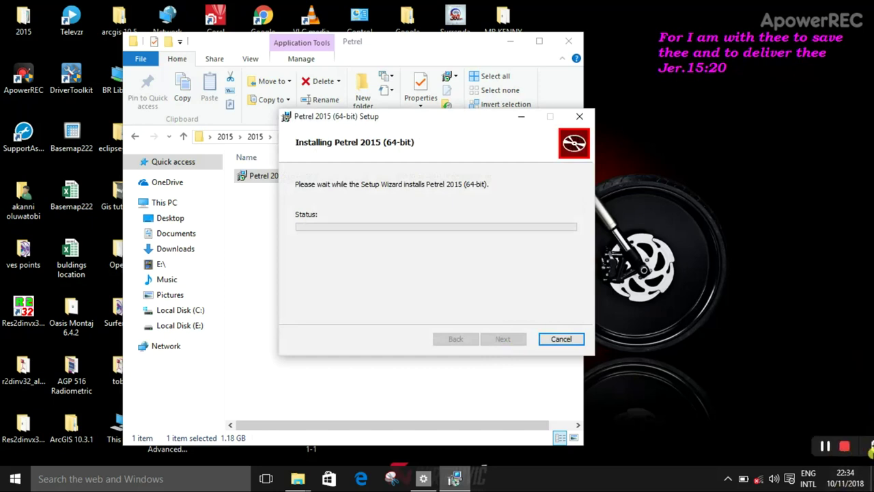
# Step: Wait for the Petrel 2015 (64-bit) installation to complete, then finish the setup wizard
pyautogui.moveTo(757, 462)
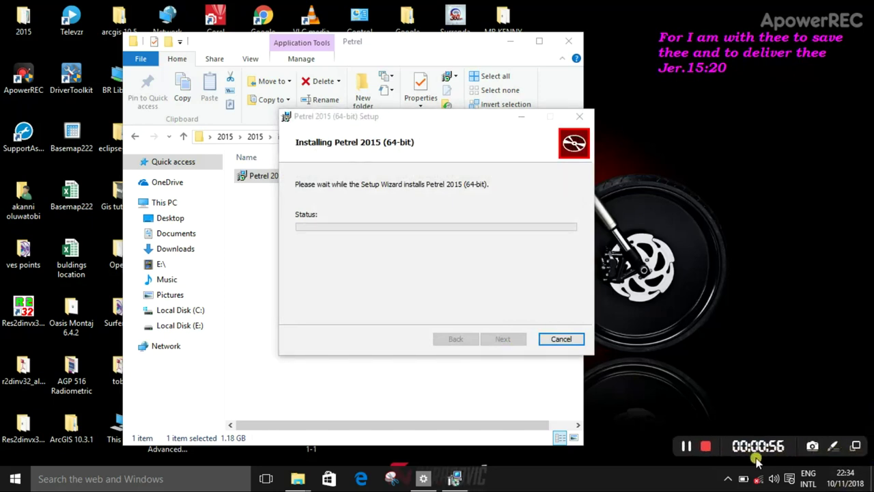
pyautogui.click(686, 446)
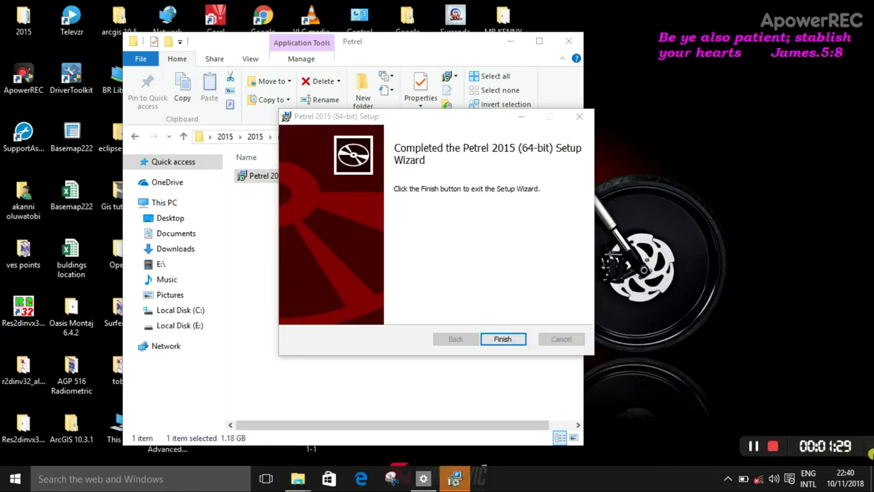
pyautogui.click(517, 339)
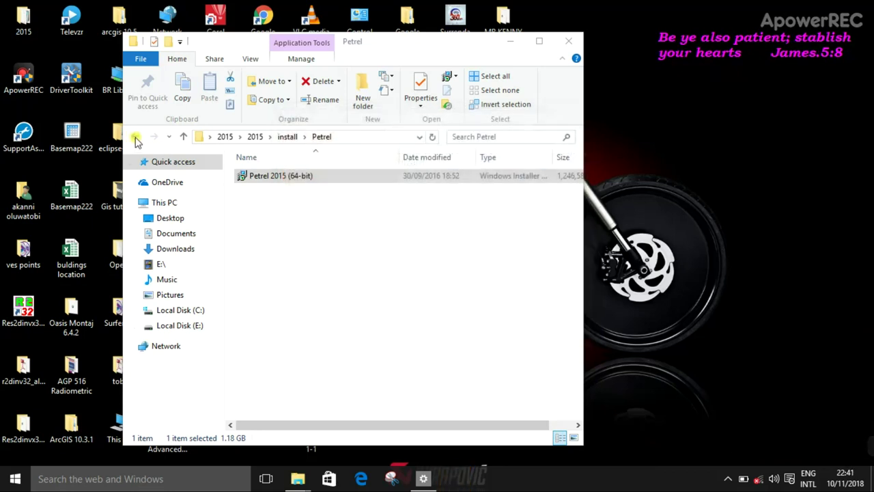
# Step: Run SchlumbergerLicensingTool_2015.1 from install\Licensing with default folder and desktop shortcut
pyautogui.click(136, 139)
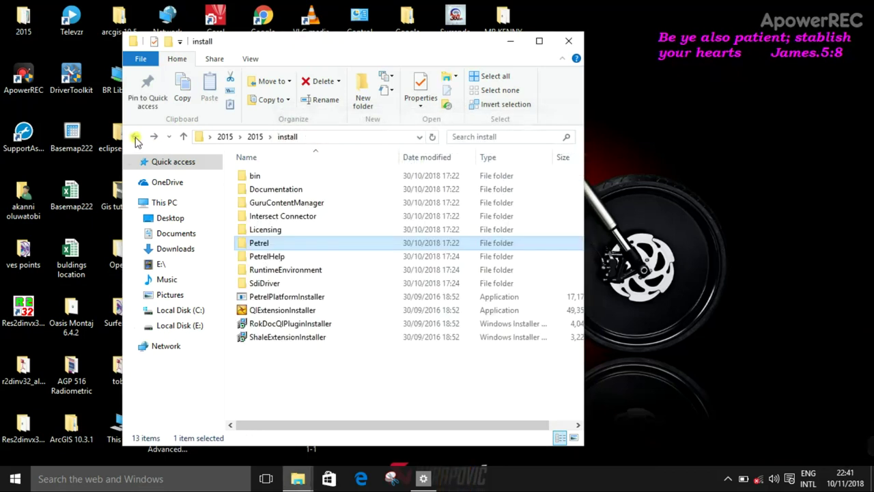
pyautogui.doubleClick(298, 229)
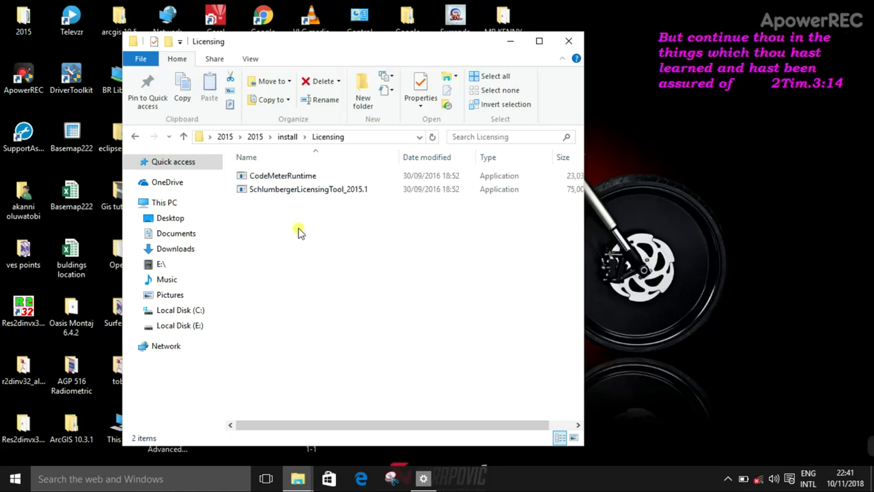
pyautogui.doubleClick(326, 194)
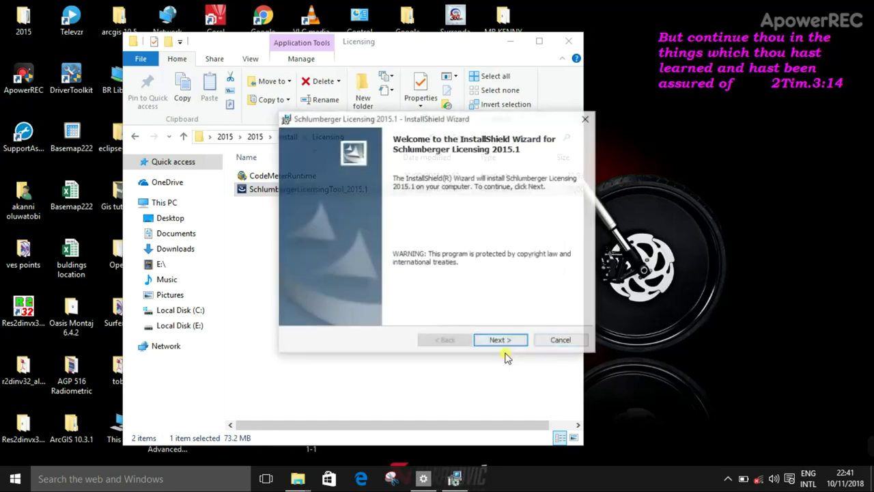
pyautogui.click(517, 343)
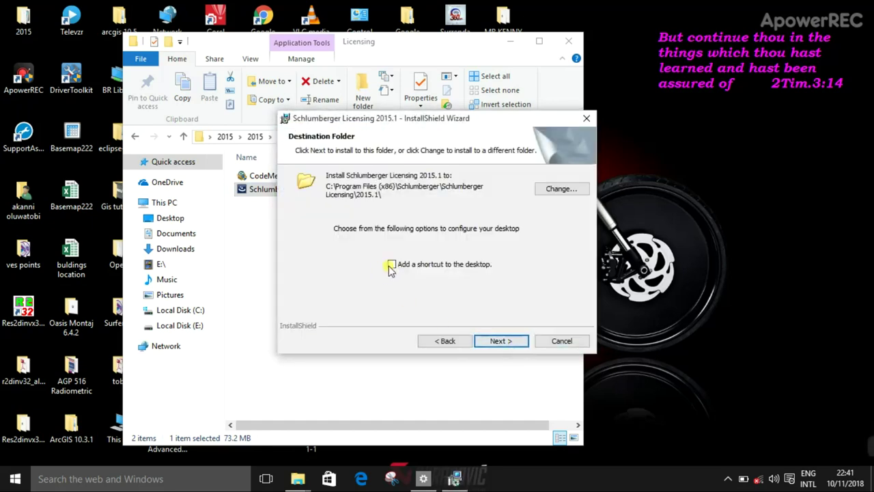
pyautogui.click(501, 341)
pyautogui.click(502, 341)
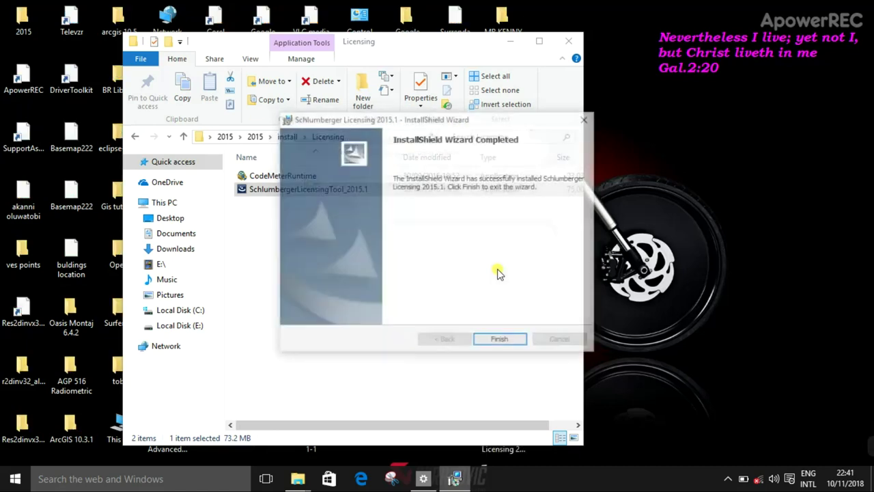
# Step: Copy the four patch files: Core.Subjects.Project, Core.UI.Subjects.ProjectM, Foundation.Print and Petrel
pyautogui.click(496, 346)
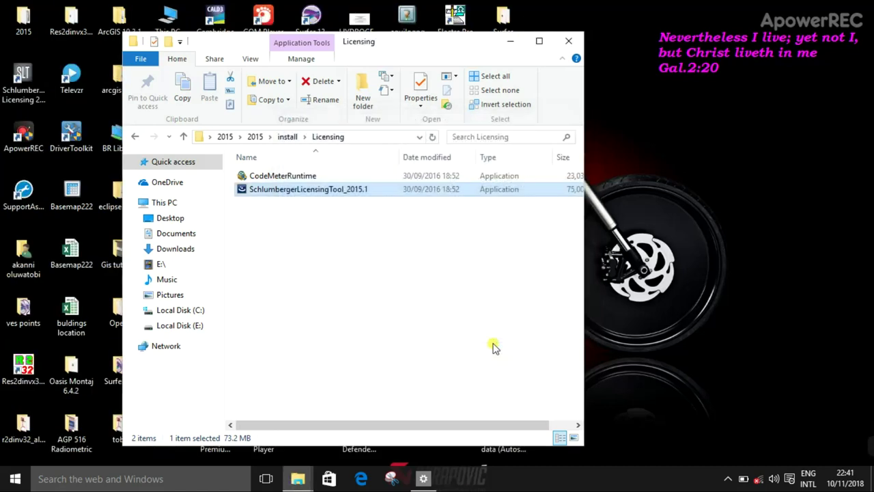
pyautogui.click(132, 139)
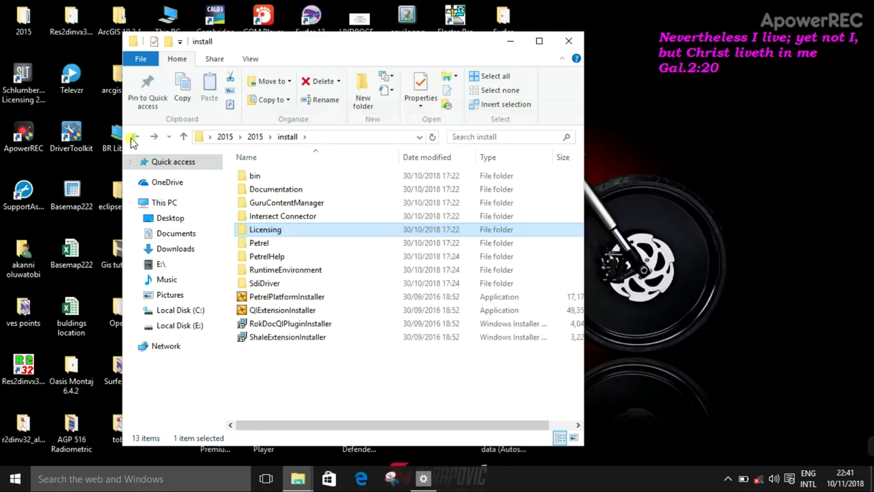
pyautogui.click(133, 139)
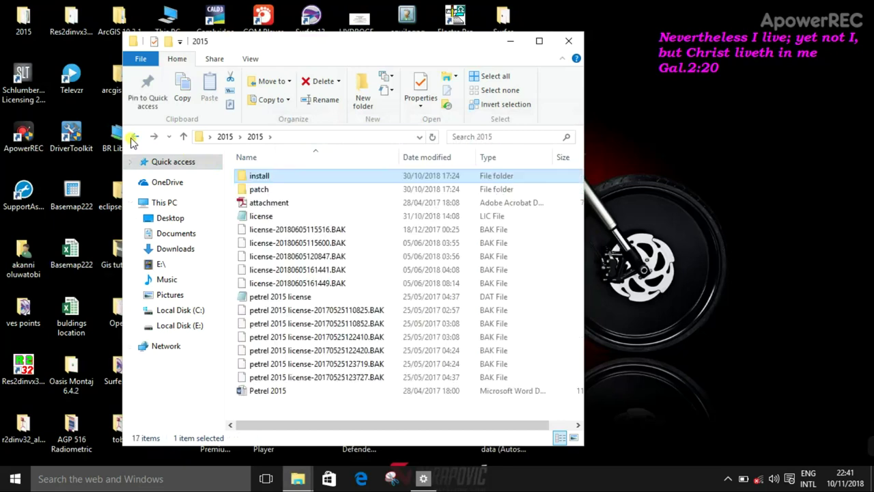
pyautogui.doubleClick(302, 190)
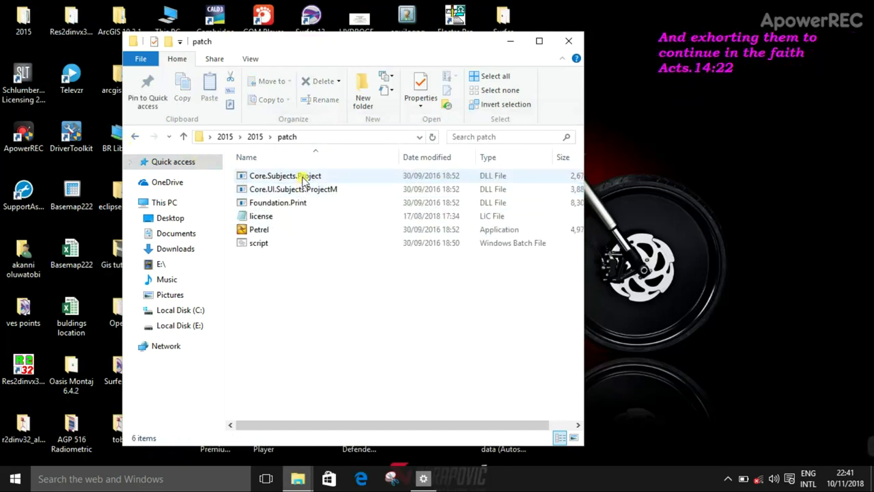
pyautogui.click(303, 179)
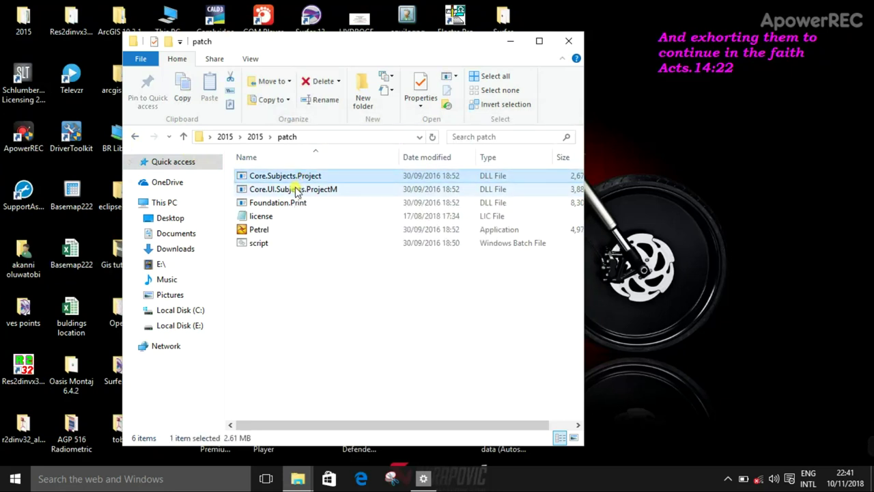
pyautogui.keyDown('ctrl'); pyautogui.click(293, 190); pyautogui.keyUp('ctrl')
pyautogui.keyDown('ctrl'); pyautogui.click(288, 204); pyautogui.keyUp('ctrl')
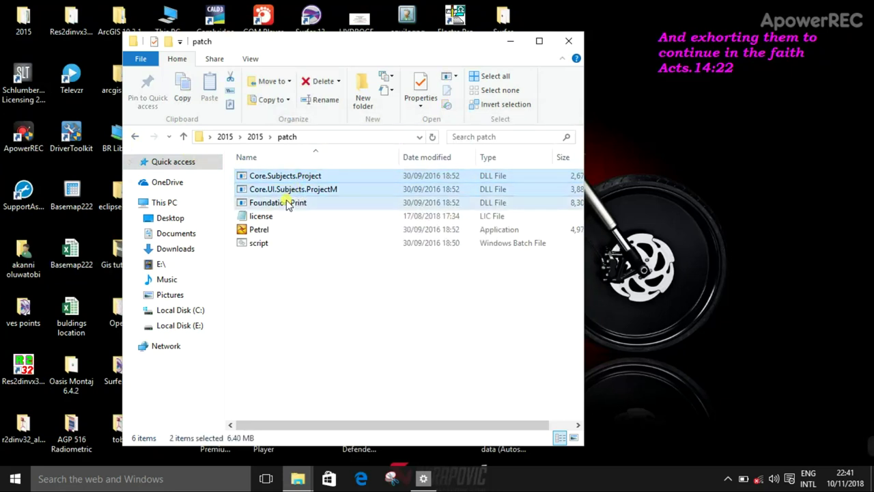
pyautogui.keyDown('ctrl'); pyautogui.click(267, 232); pyautogui.keyUp('ctrl')
pyautogui.rightClick(267, 232)
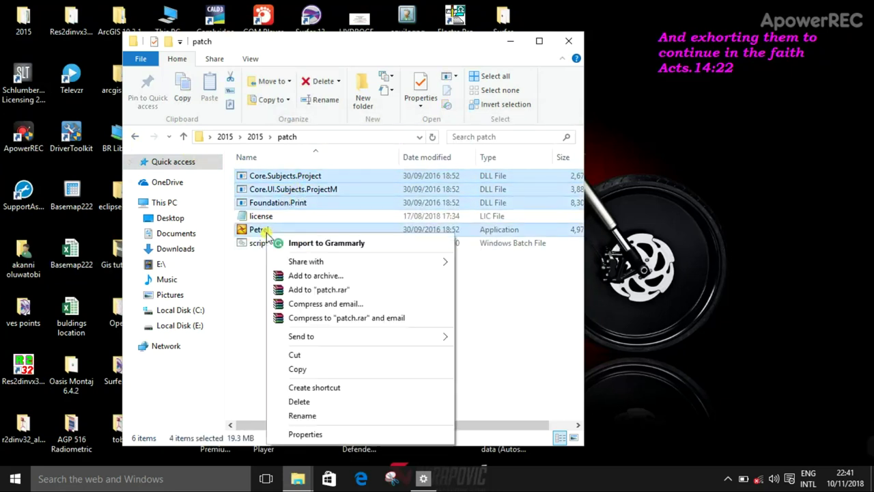
pyautogui.click(307, 369)
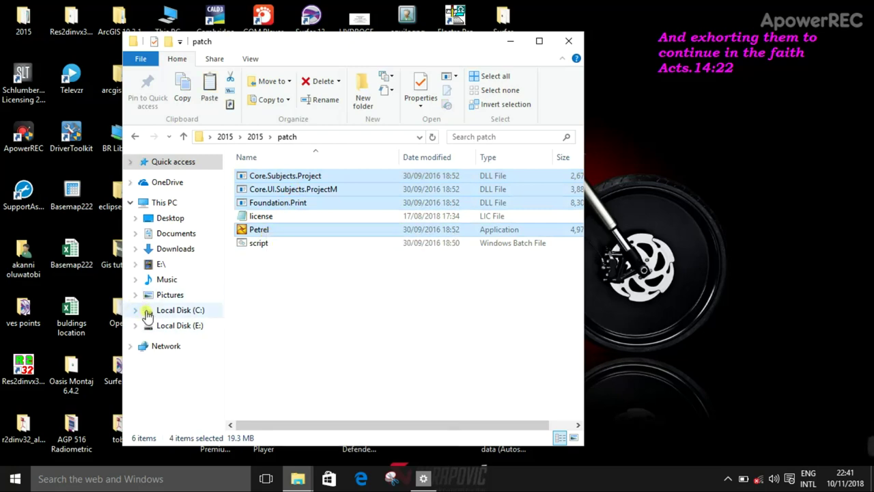
# Step: Paste them into C:\Program Files\Schlumberger\Petrel 2015, replacing the existing files
pyautogui.click(147, 313)
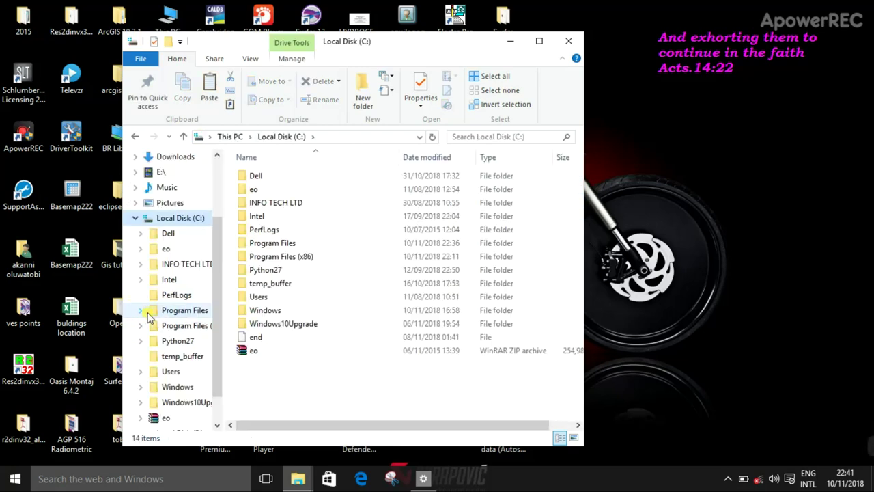
pyautogui.doubleClick(343, 244)
pyautogui.click(343, 245)
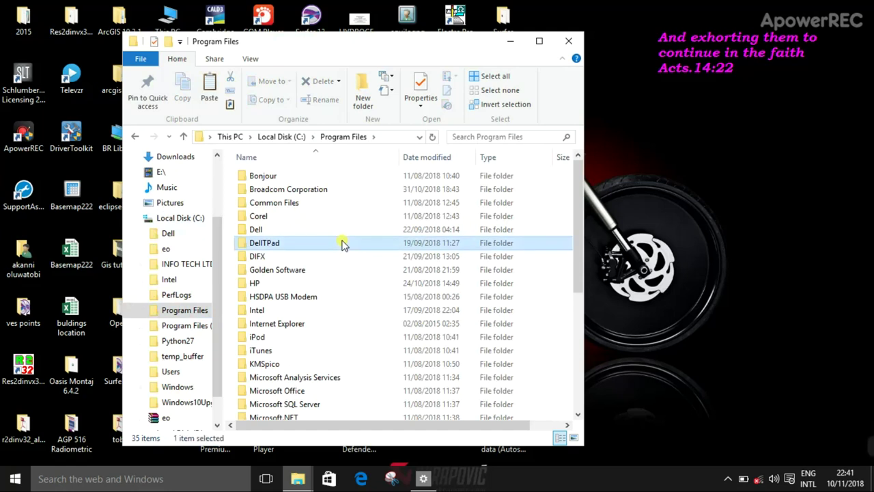
pyautogui.press('s')
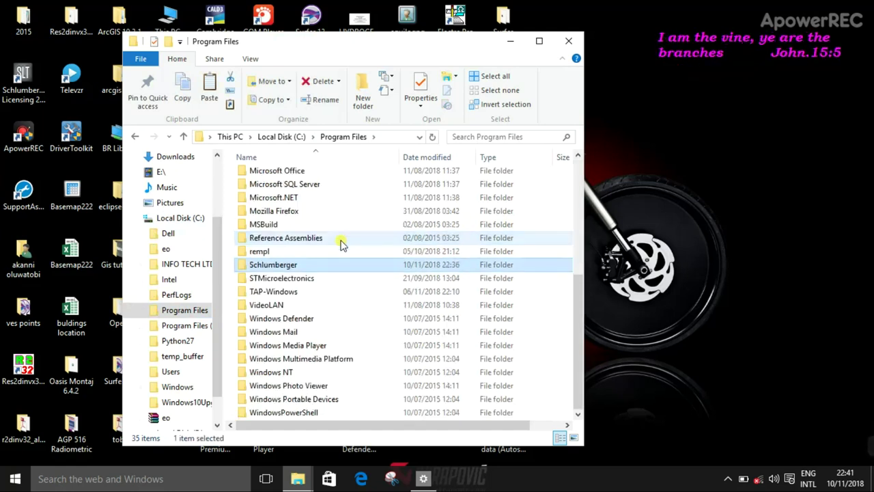
pyautogui.press('Return')
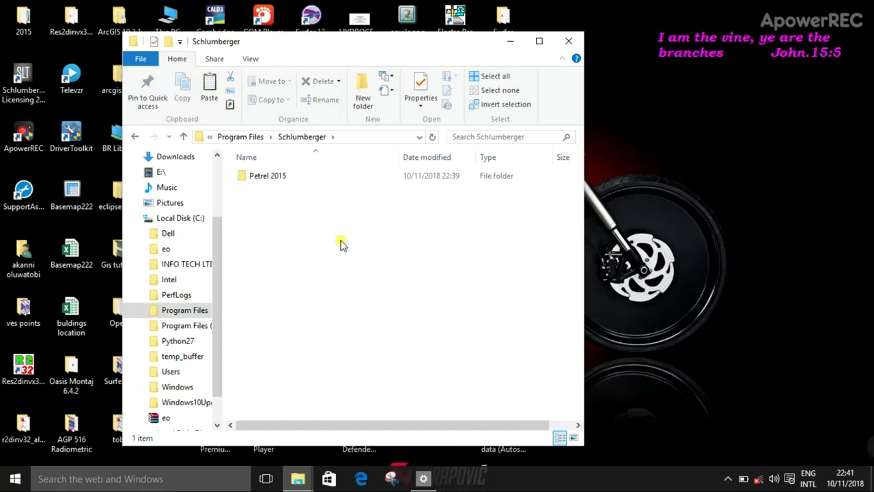
pyautogui.press('Down')
pyautogui.press('Return')
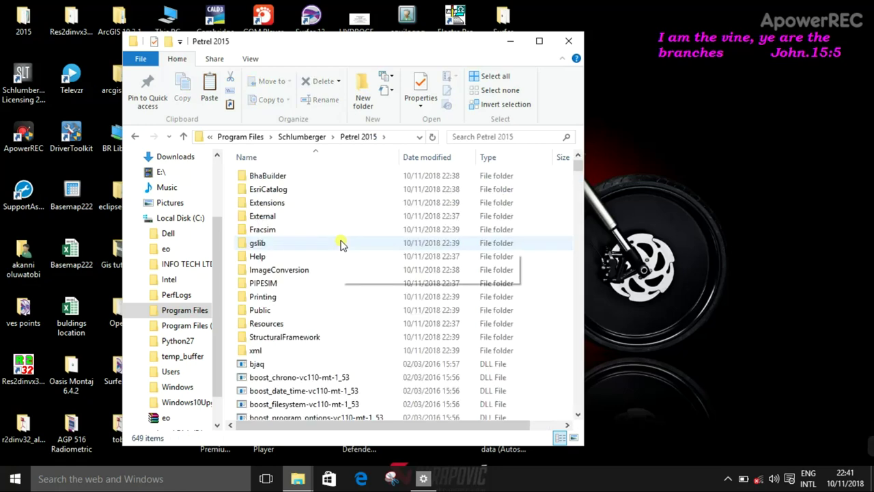
pyautogui.hotkey('ctrl', 'v')
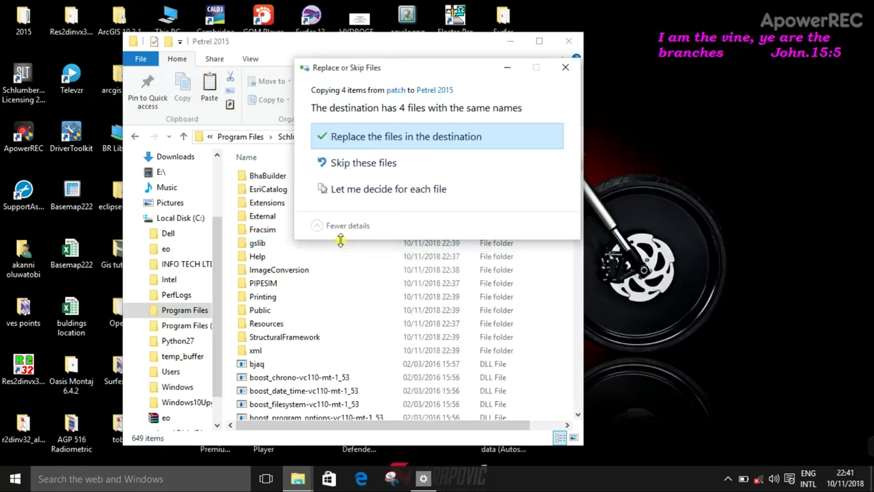
pyautogui.click(407, 137)
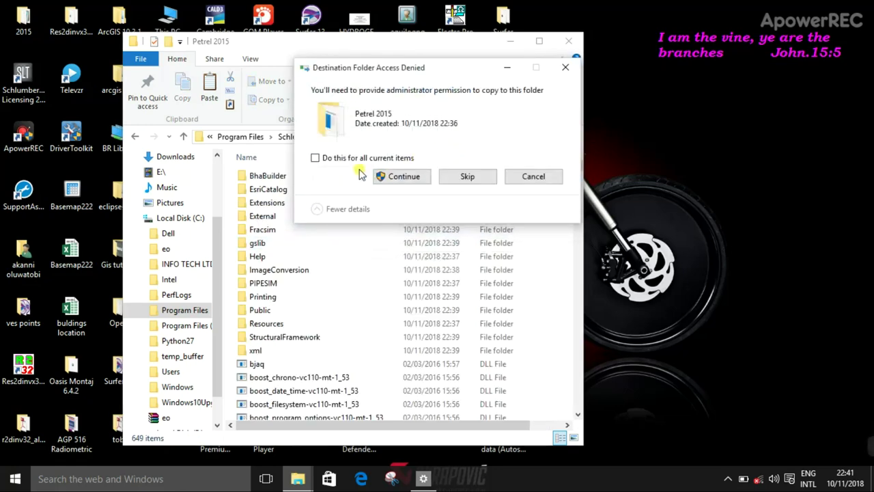
pyautogui.click(410, 176)
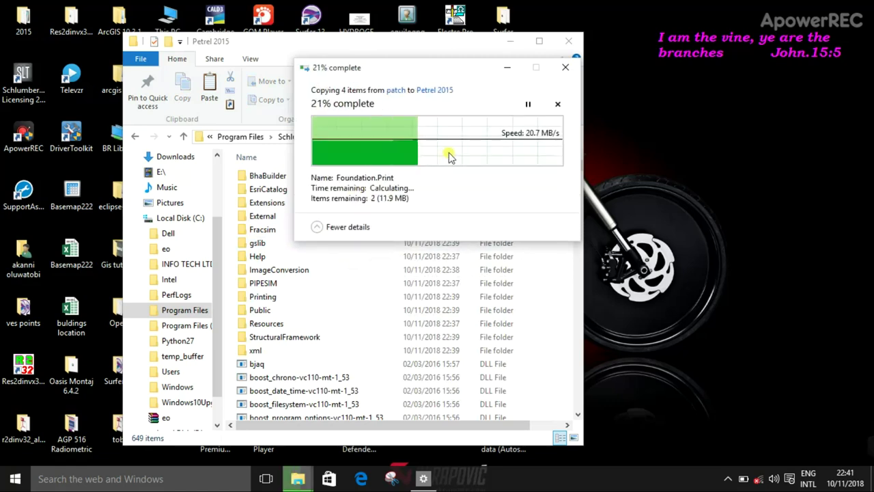
# Step: Maximize Explorer and go back to the outer Desktop\2015 folder holding license, MACAddressChanger and slbsls
pyautogui.click(539, 41)
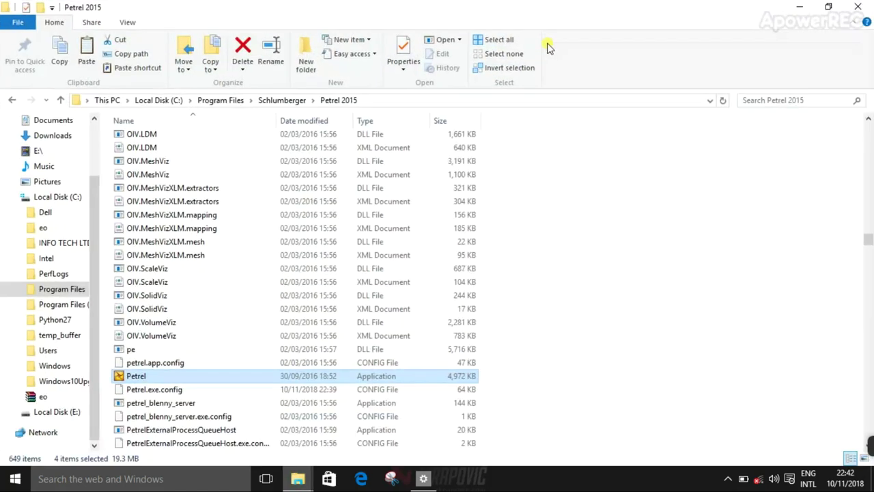
pyautogui.click(12, 100)
pyautogui.click(11, 100)
pyautogui.click(12, 100)
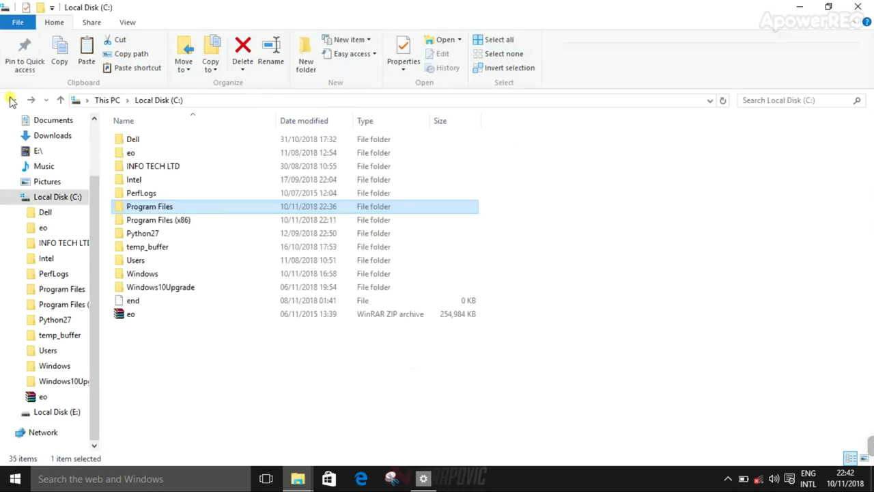
pyautogui.click(12, 99)
pyautogui.click(11, 100)
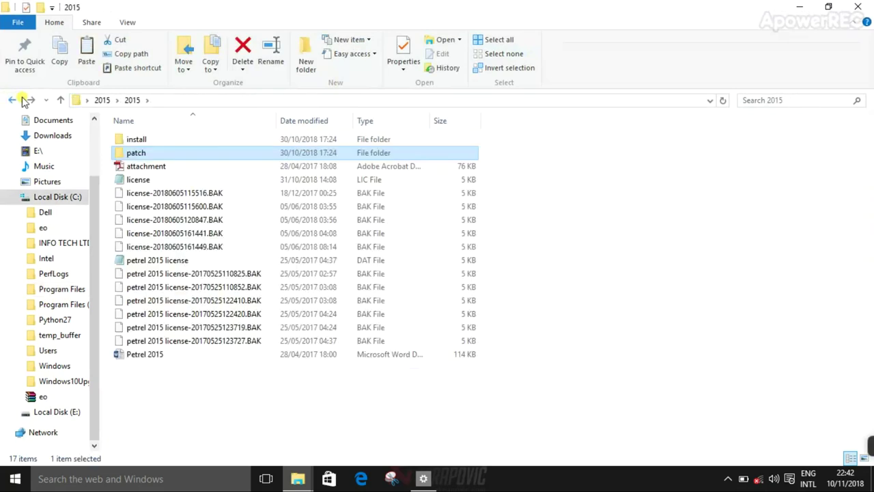
pyautogui.click(13, 100)
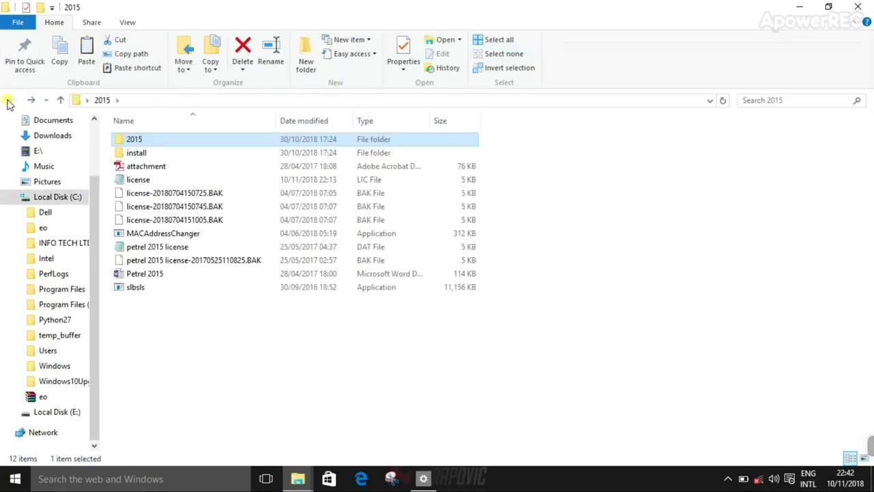
pyautogui.click(84, 102)
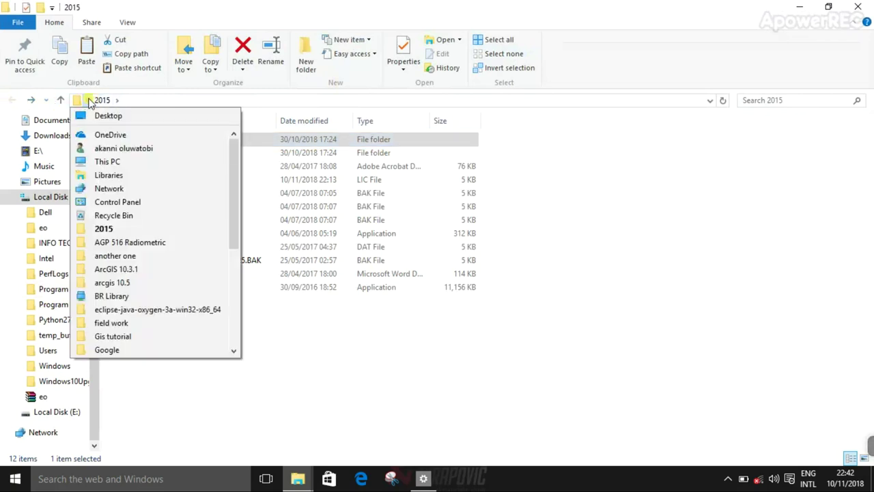
pyautogui.click(92, 101)
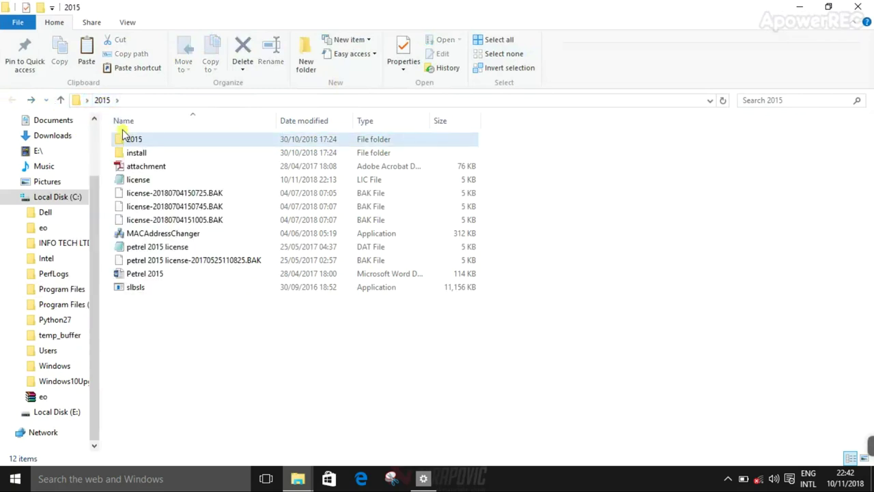
pyautogui.click(79, 102)
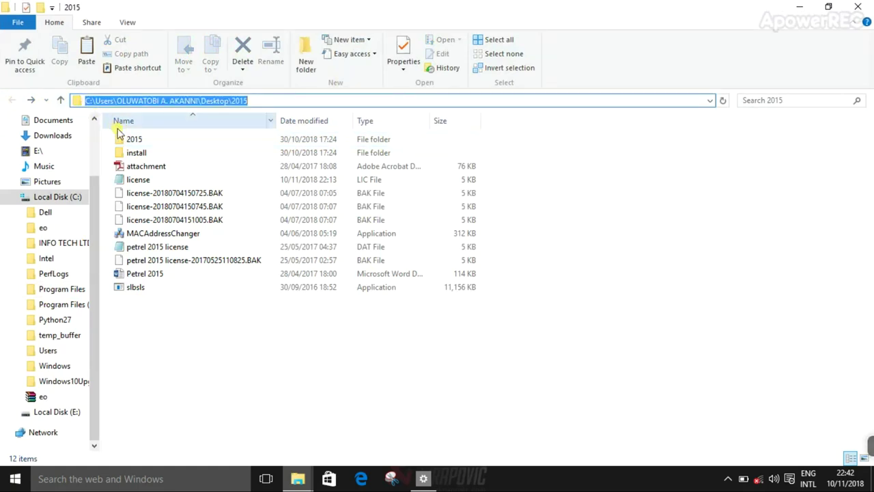
pyautogui.click(126, 140)
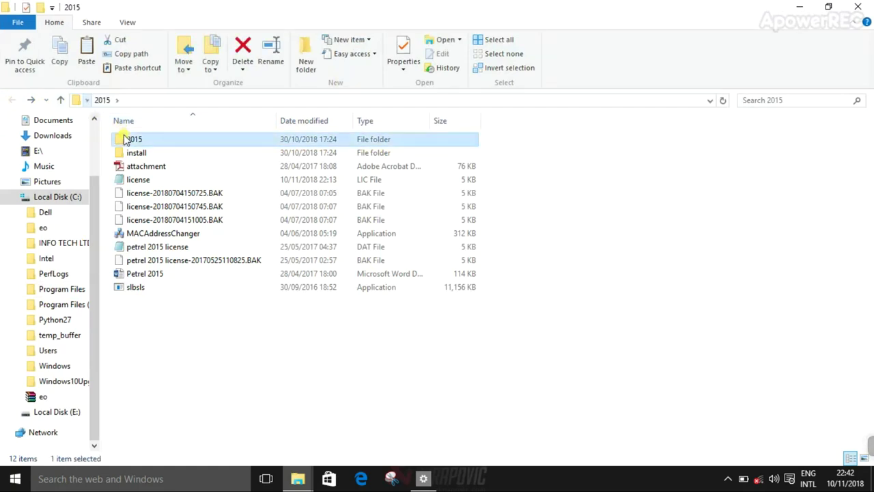
# Step: Open the license file in Notepad and highlight the host name after SERVER
pyautogui.doubleClick(152, 180)
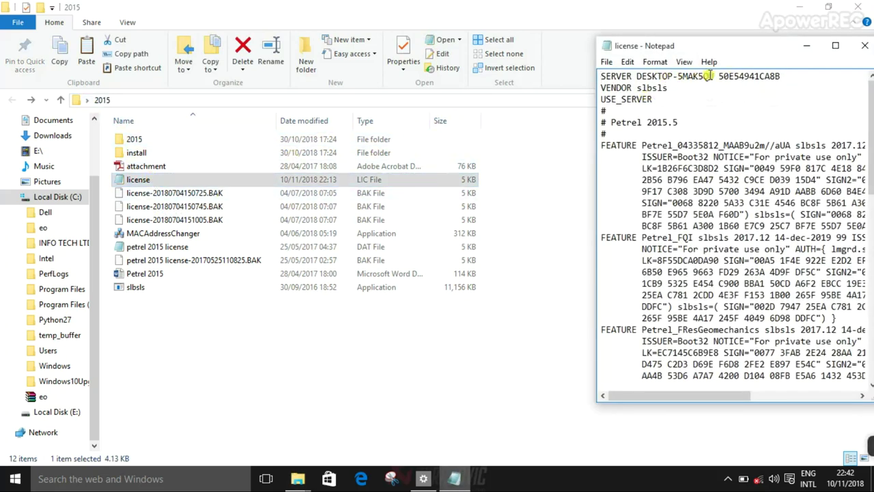
pyautogui.moveTo(716, 76); pyautogui.dragTo(636, 77)
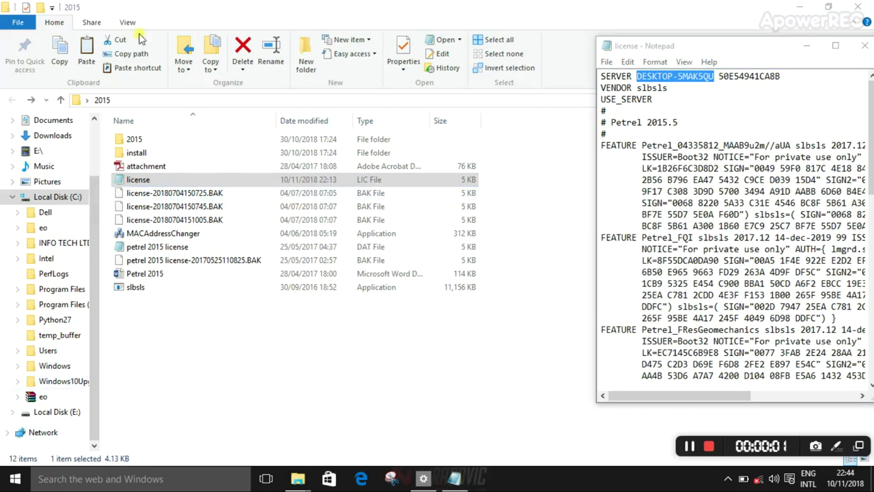
pyautogui.click(96, 229)
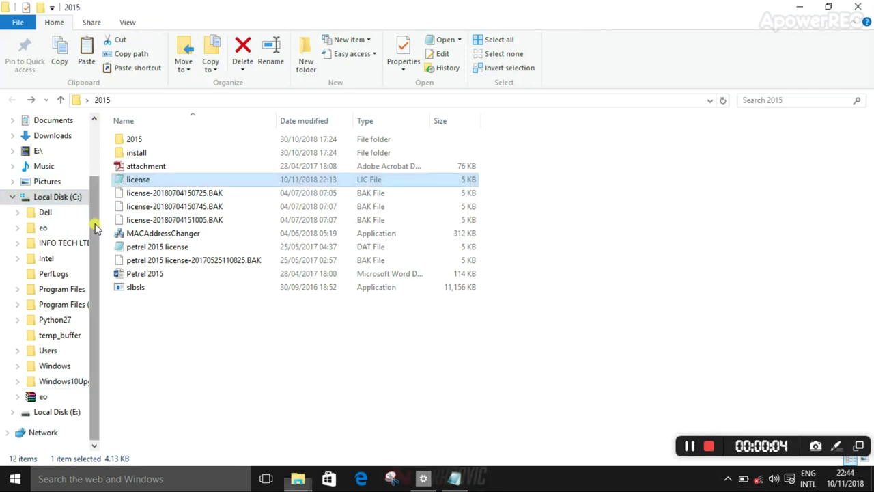
# Step: Compare This PC's computer name in System properties with the license SERVER host, then close System
pyautogui.moveTo(96, 229); pyautogui.dragTo(94, 165)
pyautogui.click(67, 169)
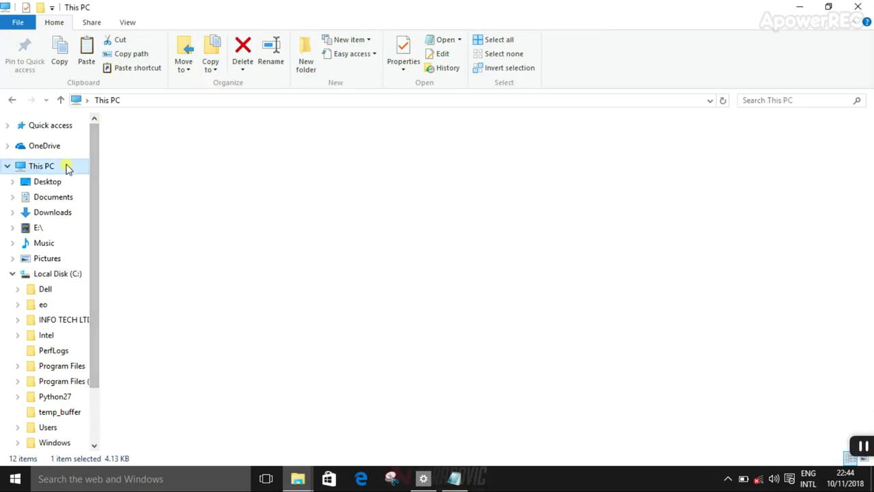
pyautogui.doubleClick(67, 169)
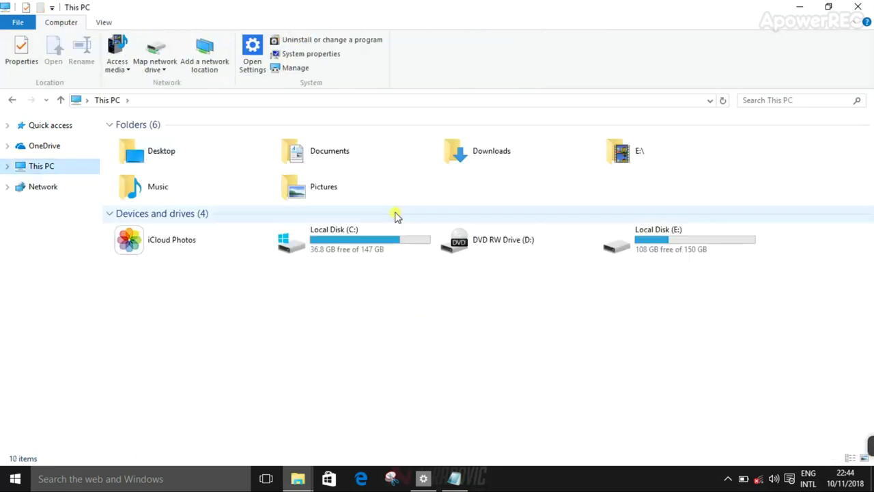
pyautogui.click(329, 56)
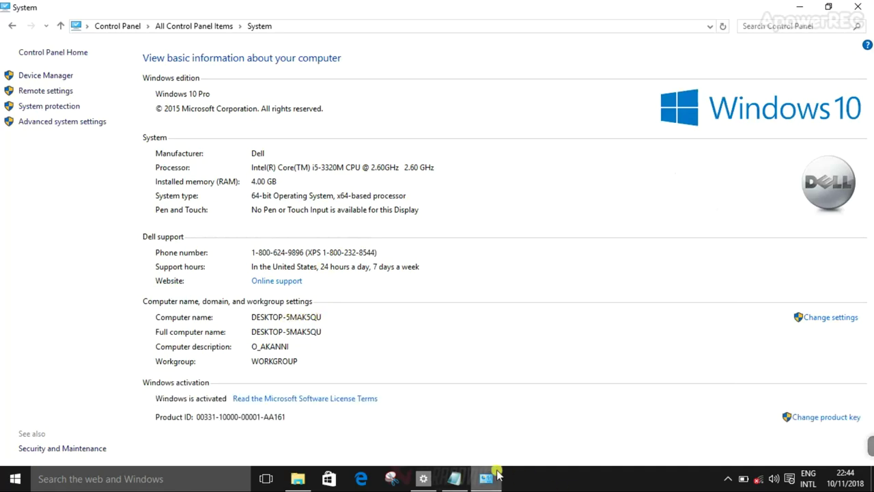
pyautogui.moveTo(454, 478)
pyautogui.click(457, 417)
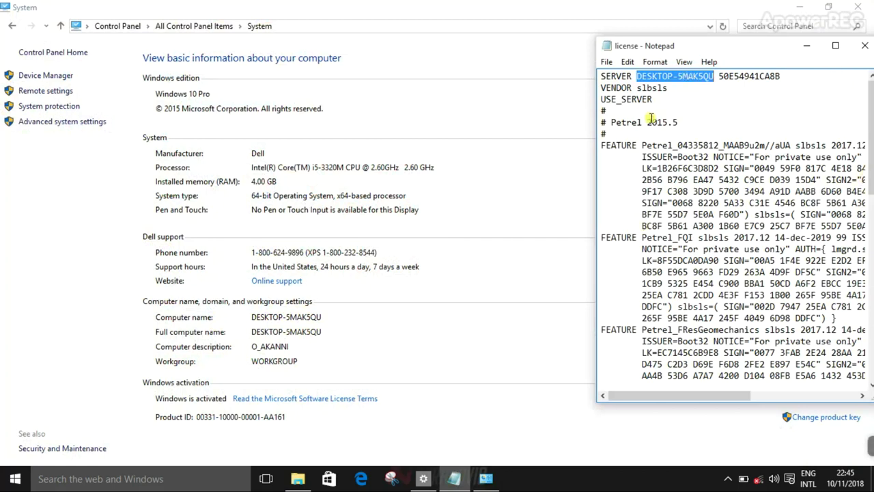
pyautogui.click(858, 7)
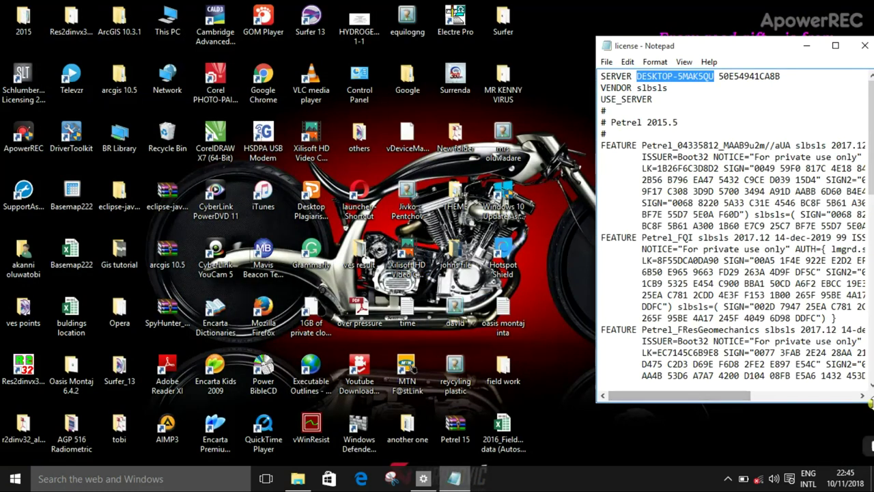
pyautogui.moveTo(847, 444)
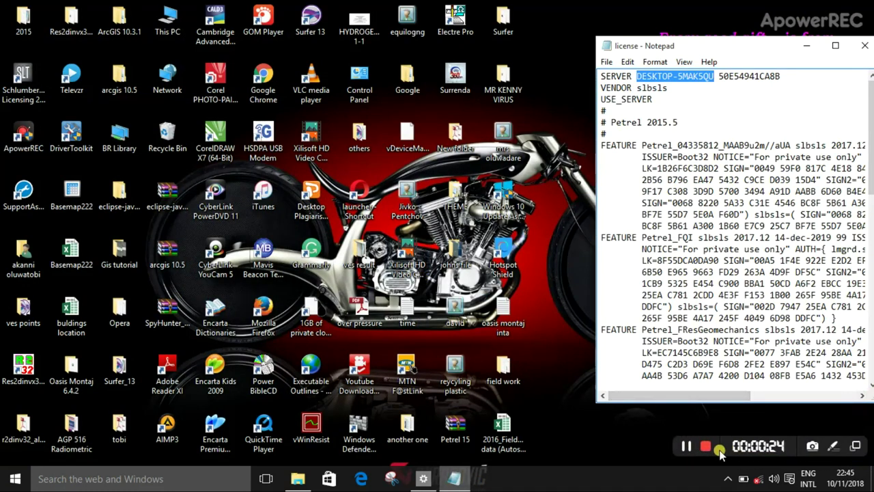
pyautogui.click(678, 447)
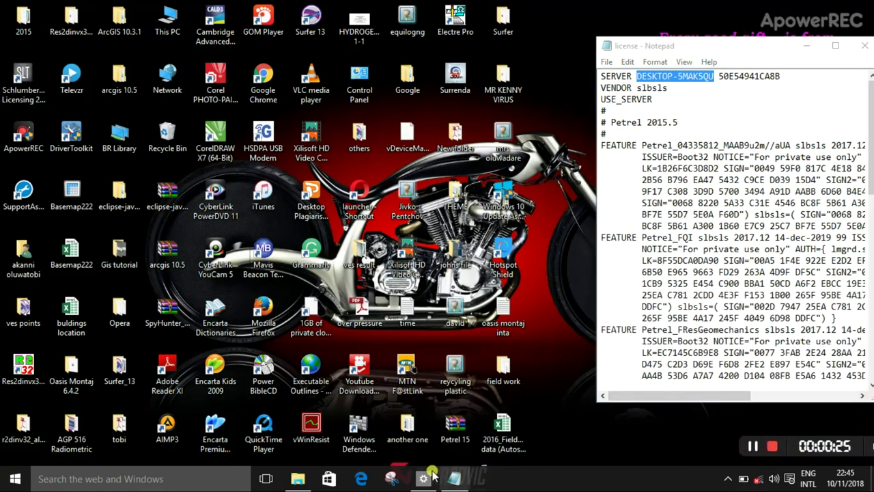
pyautogui.moveTo(297, 478)
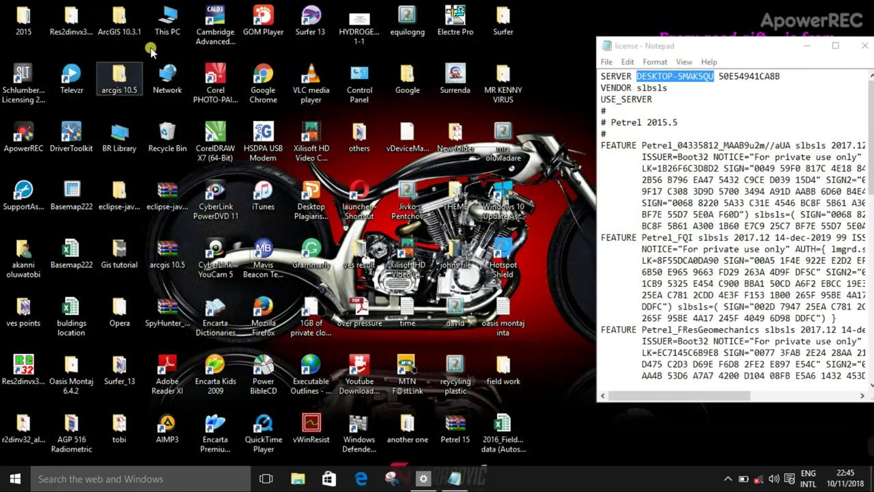
# Step: Copy the license and slbsls files from the desktop 2015 folder
pyautogui.doubleClick(27, 20)
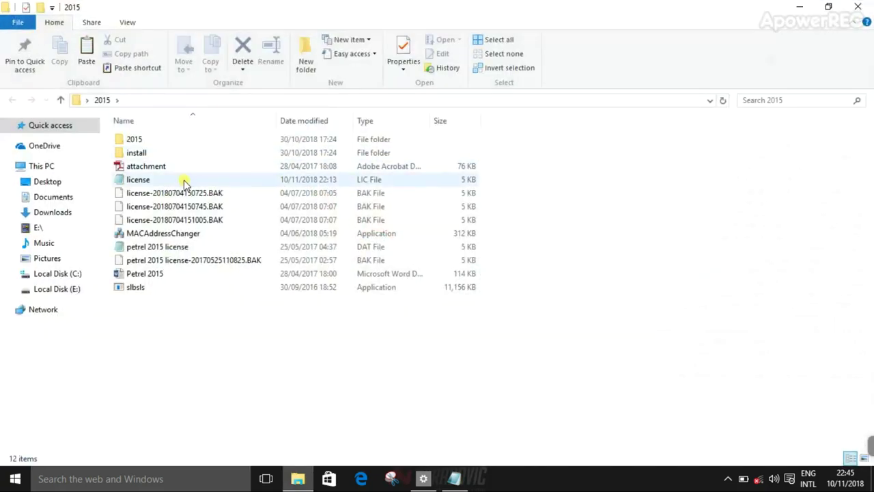
pyautogui.click(185, 182)
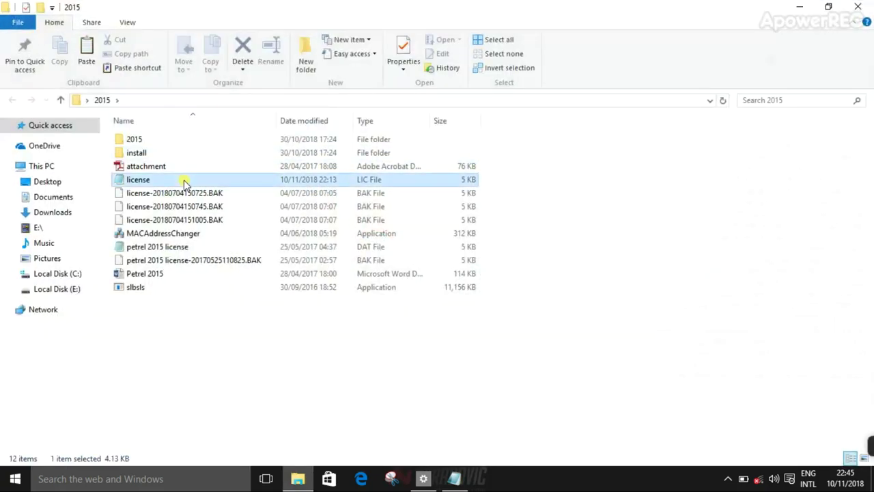
pyautogui.keyDown('ctrl'); pyautogui.click(161, 293); pyautogui.keyUp('ctrl')
pyautogui.rightClick(162, 291)
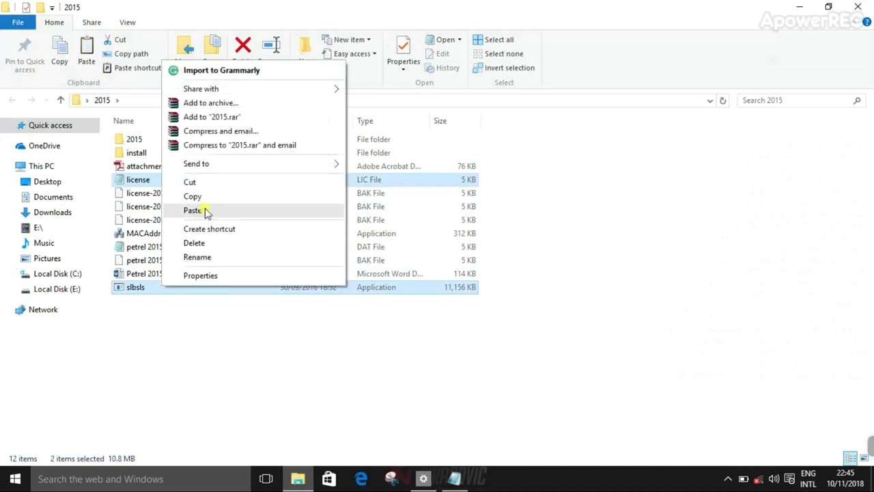
pyautogui.click(222, 183)
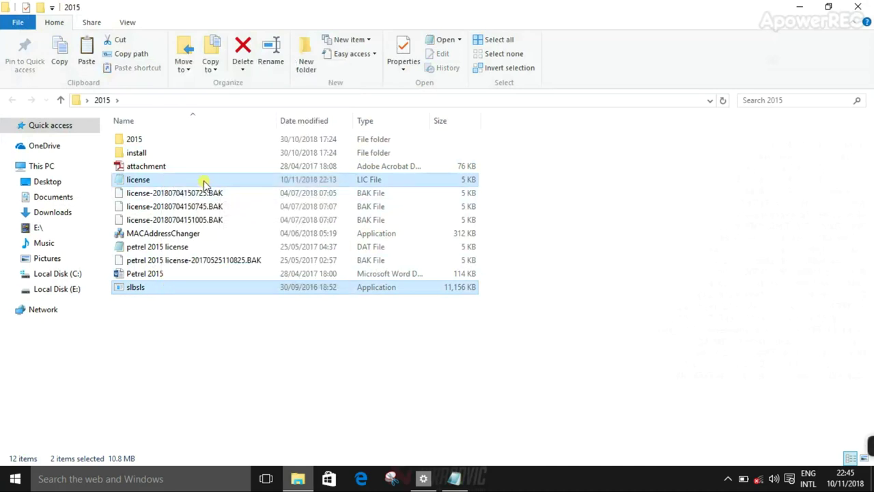
pyautogui.rightClick(207, 183)
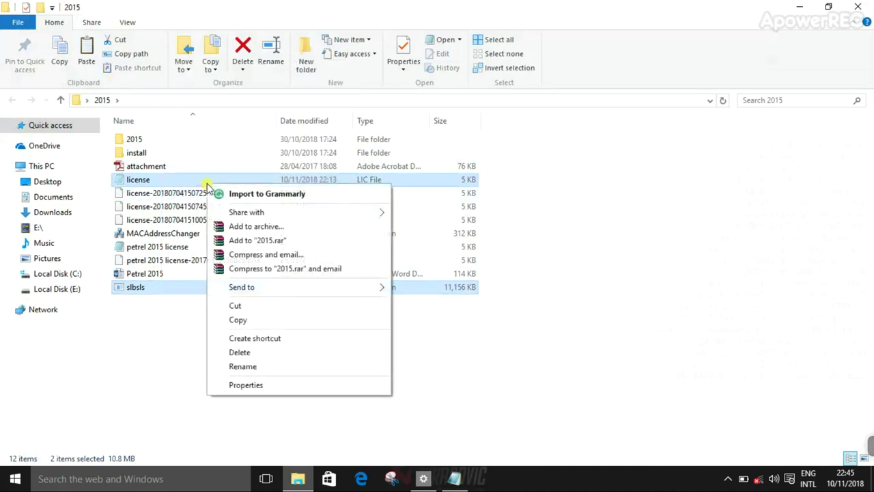
pyautogui.click(239, 320)
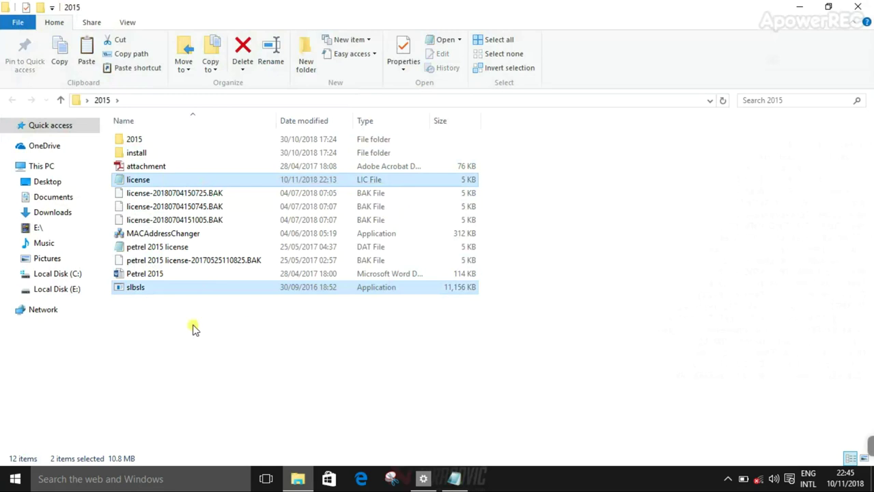
# Step: Paste them into C:\Program Files (x86)\Schlumberger\Schlumberger Licensing\2015.1, replacing the old slbsls
pyautogui.click(69, 273)
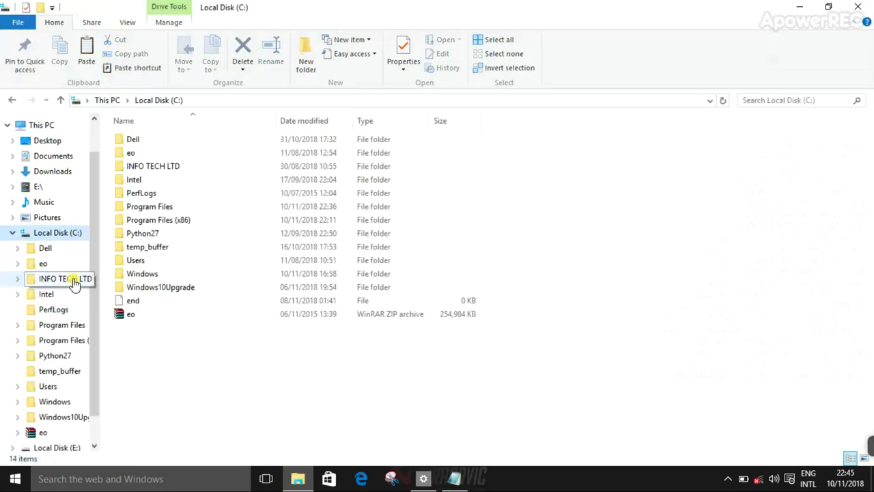
pyautogui.doubleClick(228, 220)
pyautogui.press('s')
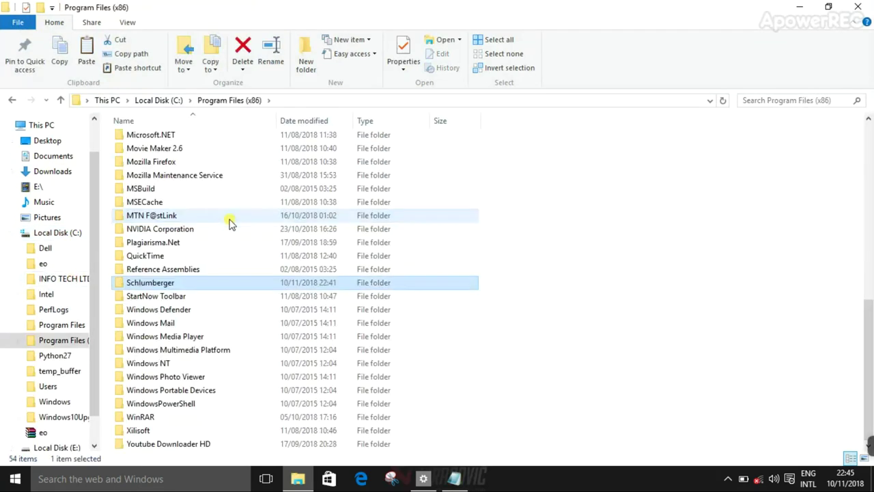
pyautogui.press('Return')
pyautogui.press('Down')
pyautogui.press('Return')
pyautogui.press('Down')
pyautogui.press('Return')
pyautogui.hotkey('ctrl', 'v')
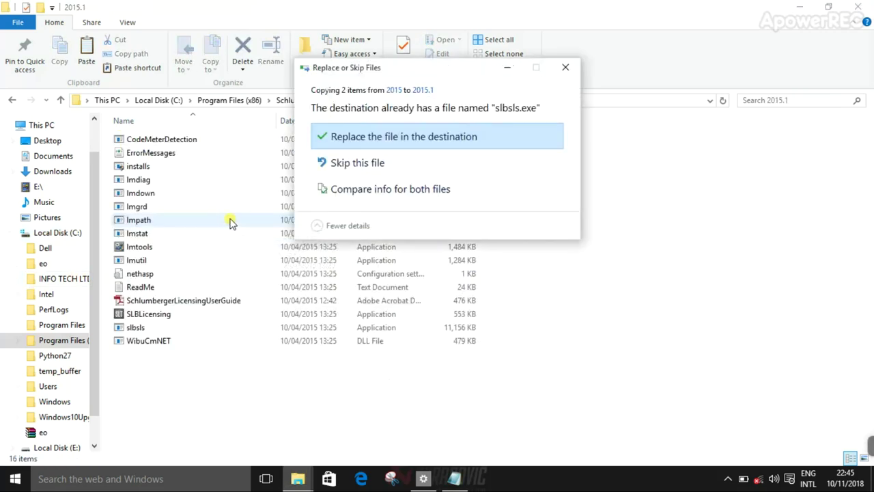
pyautogui.click(368, 144)
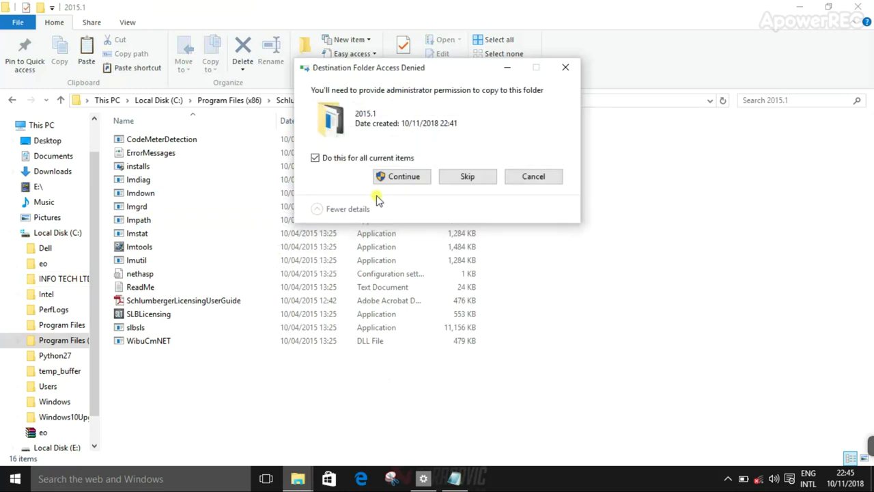
pyautogui.click(391, 181)
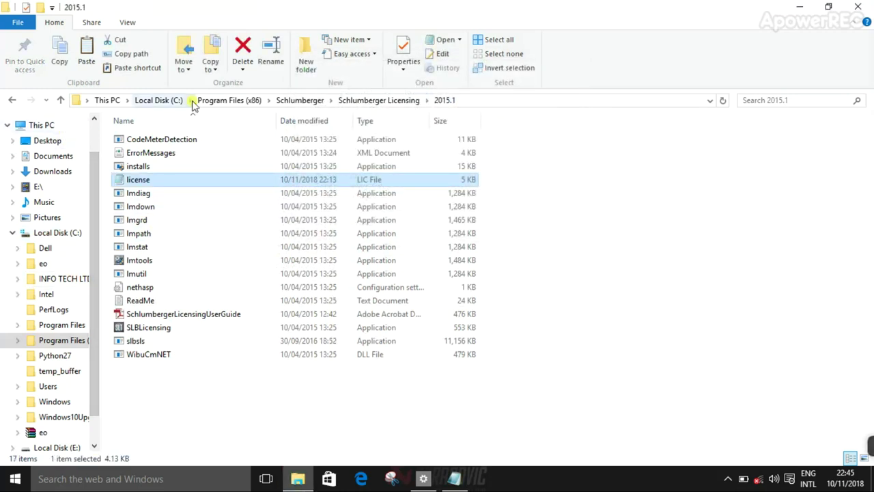
pyautogui.click(11, 103)
# Step: Return to the 2015 folder, run MACAddressChanger, and view its network adapter list
pyautogui.click(11, 103)
pyautogui.click(11, 102)
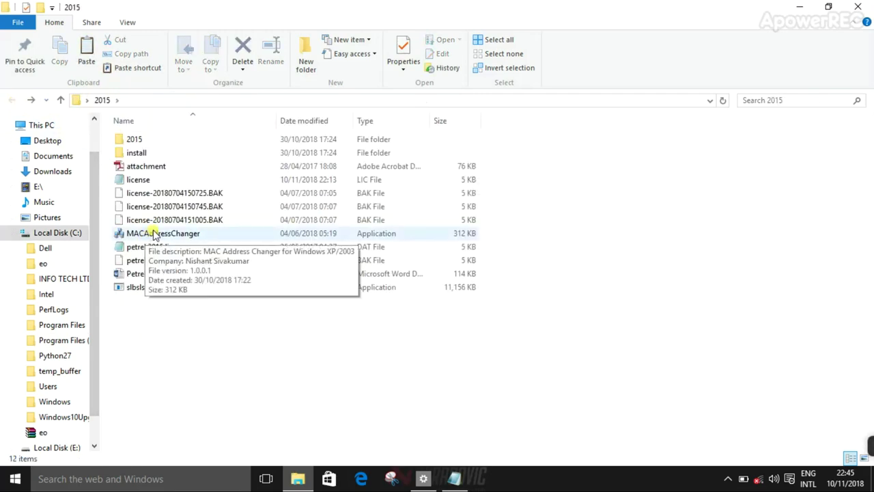
pyautogui.rightClick(154, 235)
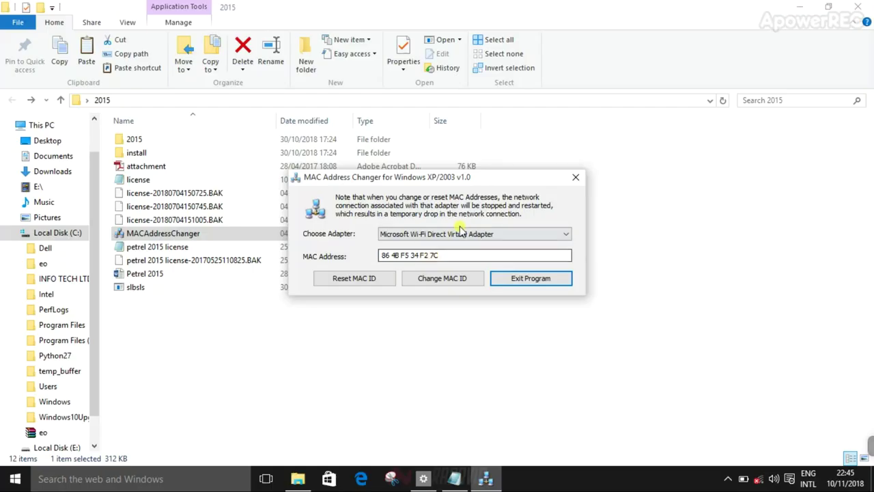
pyautogui.click(442, 234)
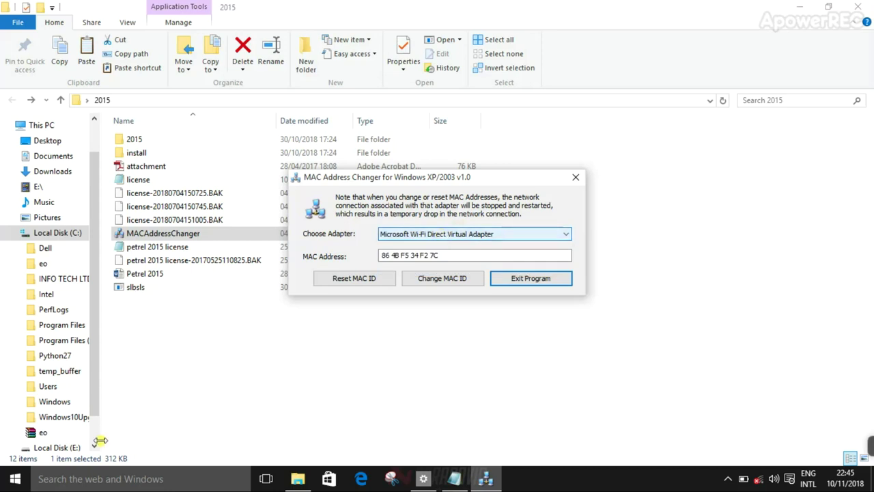
pyautogui.click(100, 485)
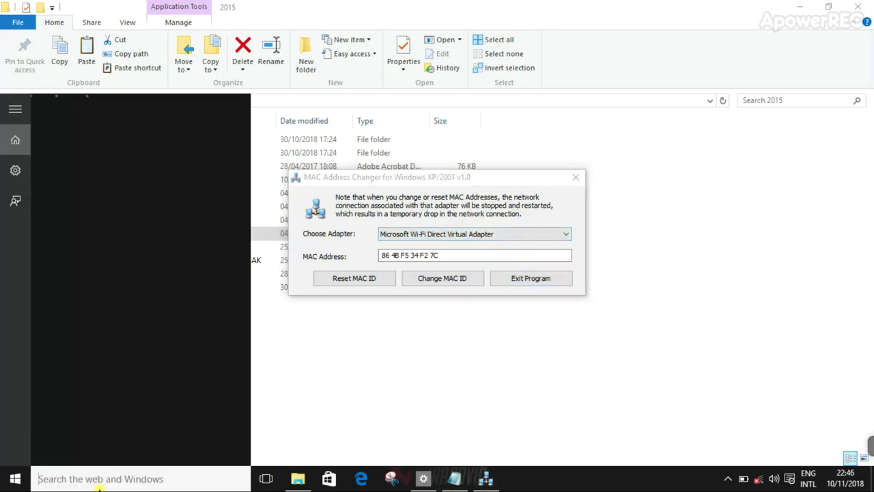
pyautogui.write('e')
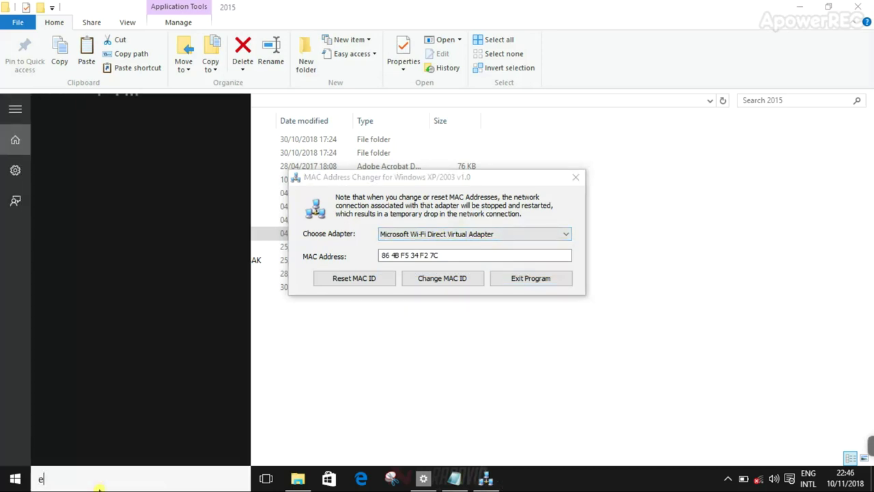
pyautogui.write('therthyth')
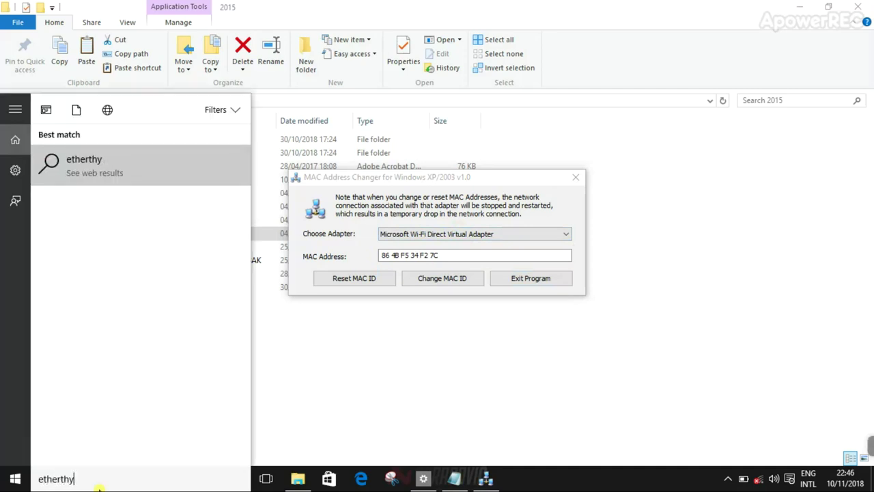
pyautogui.press('BackSpace')
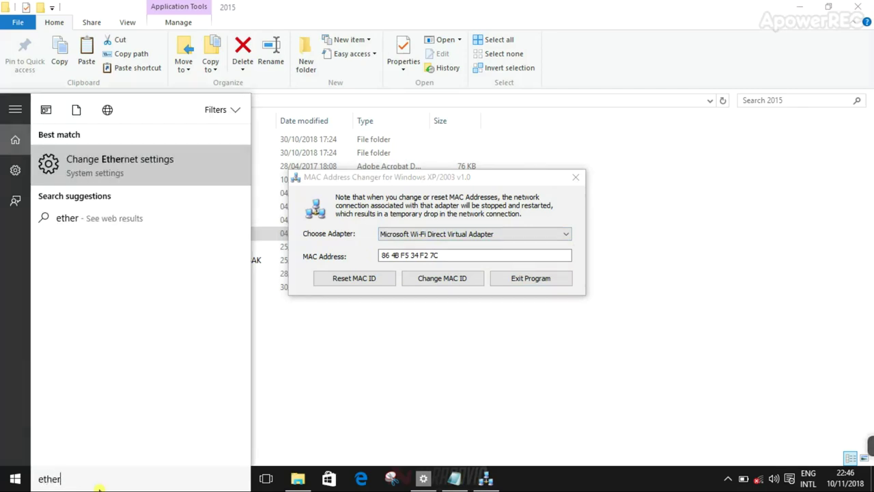
pyautogui.click(144, 160)
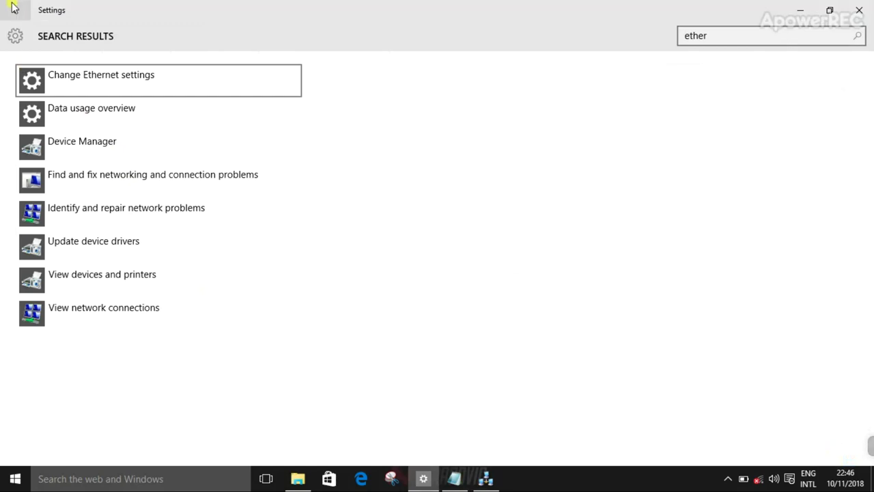
pyautogui.click(74, 88)
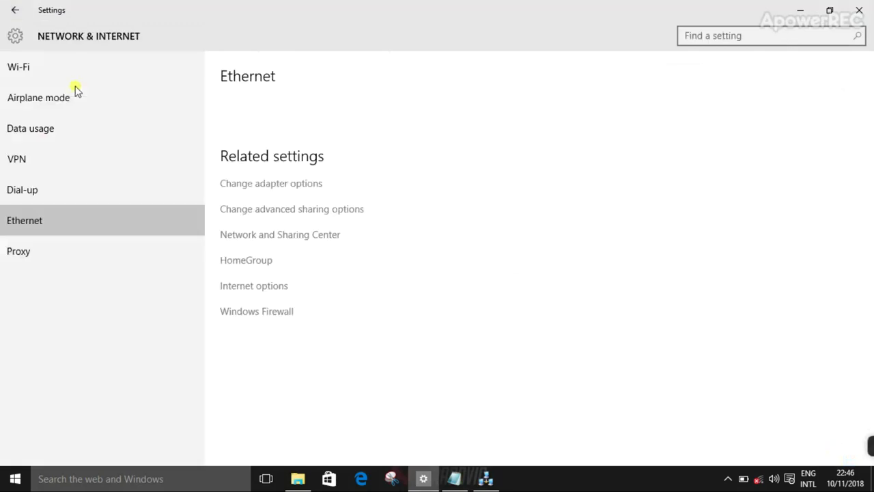
pyautogui.click(291, 182)
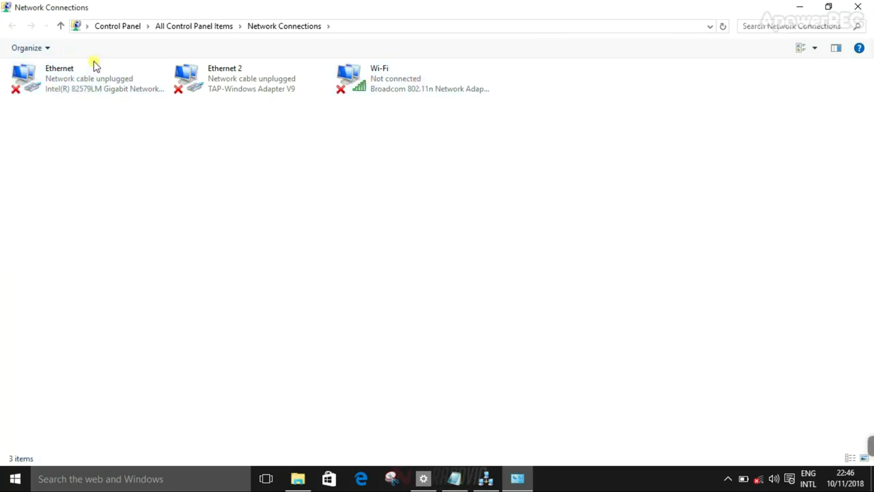
pyautogui.click(859, 7)
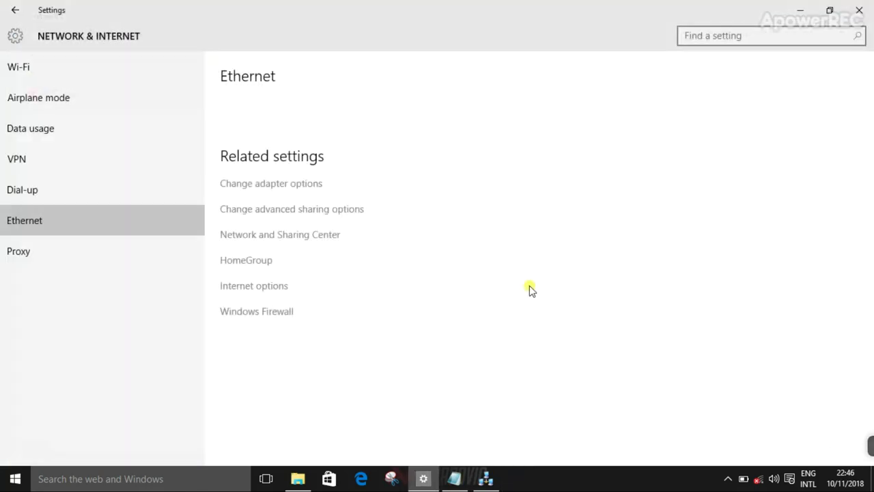
# Step: Close Settings and select the Intel 82579LM Gigabit adapter in MAC Address Changer
pyautogui.click(862, 7)
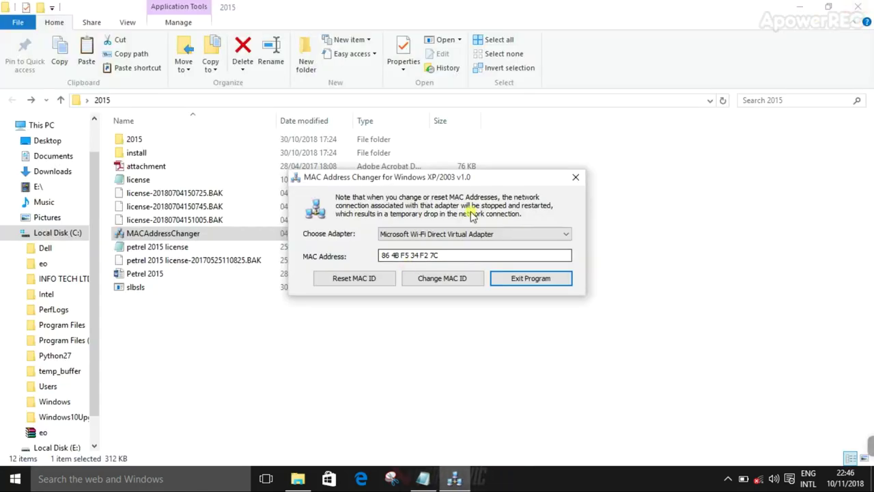
pyautogui.click(468, 235)
pyautogui.click(457, 270)
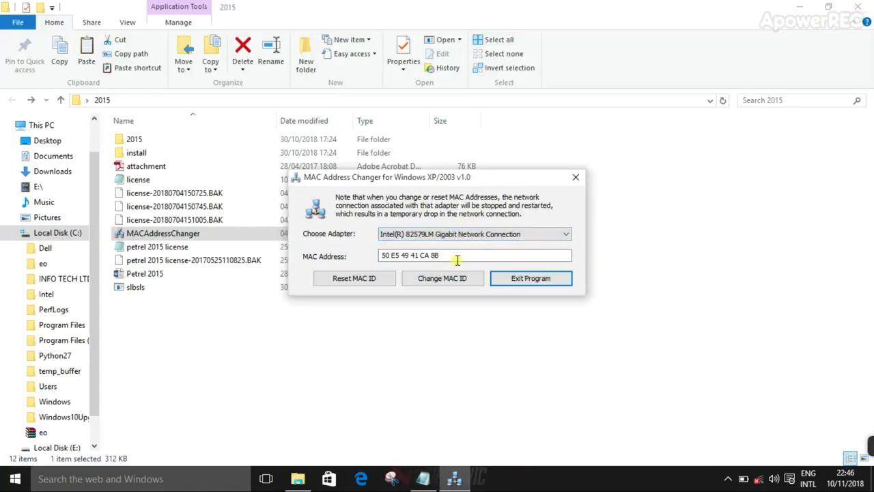
pyautogui.moveTo(462, 256); pyautogui.dragTo(374, 260)
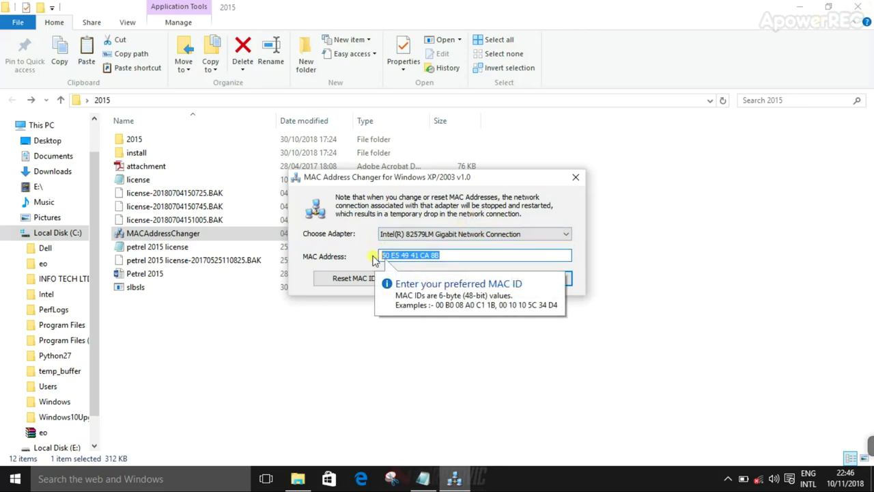
pyautogui.click(476, 255)
pyautogui.moveTo(504, 177); pyautogui.dragTo(576, 220)
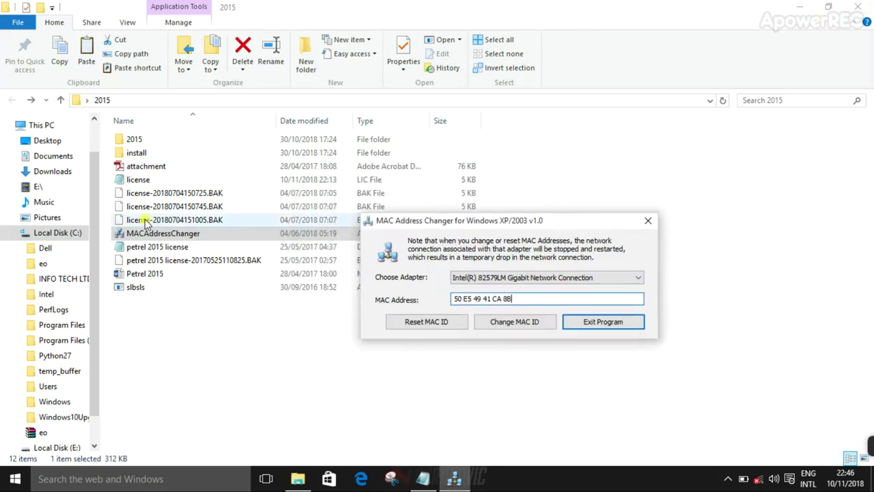
# Step: Copy the host ID from the license file's SERVER line in Notepad
pyautogui.doubleClick(181, 182)
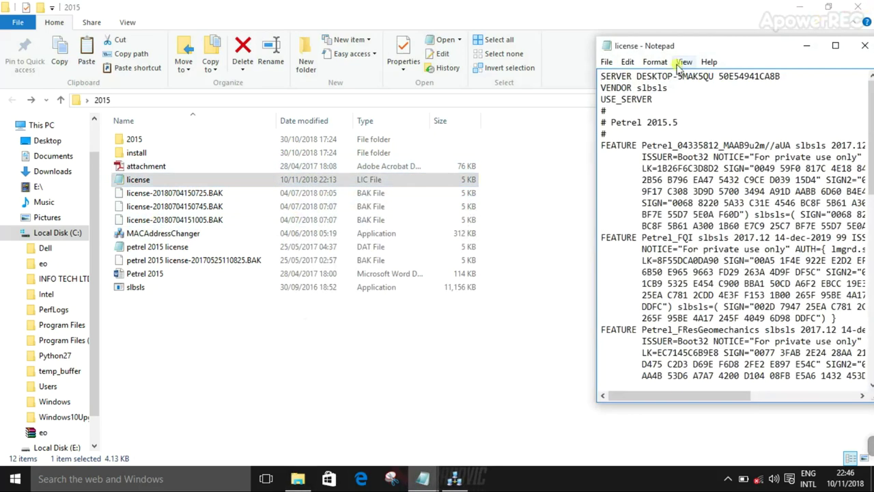
pyautogui.moveTo(781, 78); pyautogui.dragTo(718, 77)
pyautogui.rightClick(718, 77)
pyautogui.click(738, 116)
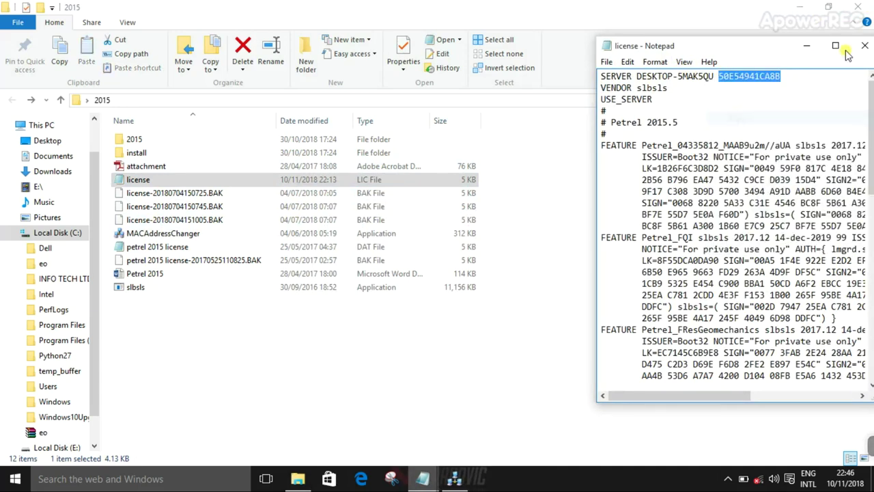
pyautogui.click(866, 46)
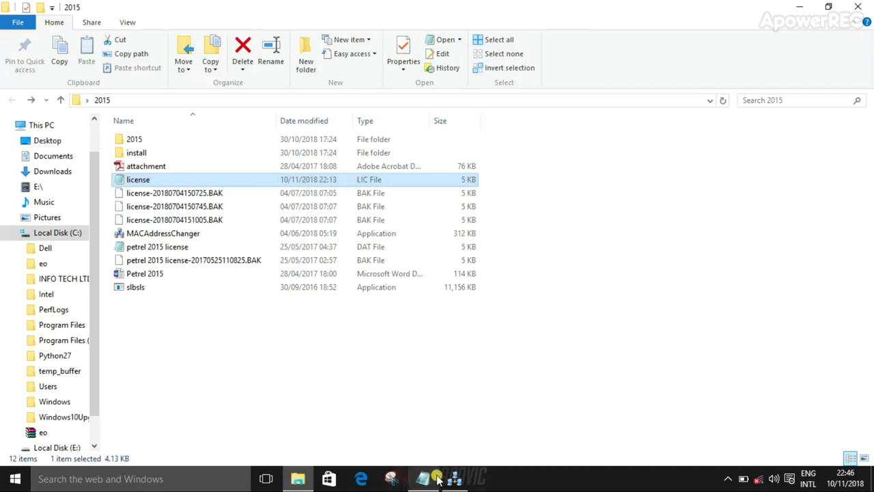
# Step: Replace the adapter's MAC with 50 E5 49 41 CA 8B, apply it, and exit the changer
pyautogui.moveTo(437, 480)
pyautogui.click(464, 431)
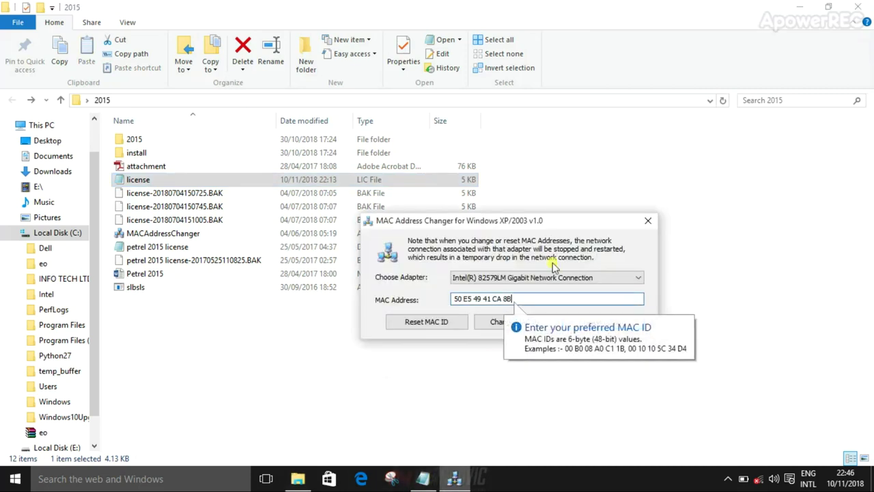
pyautogui.moveTo(557, 299); pyautogui.dragTo(453, 300)
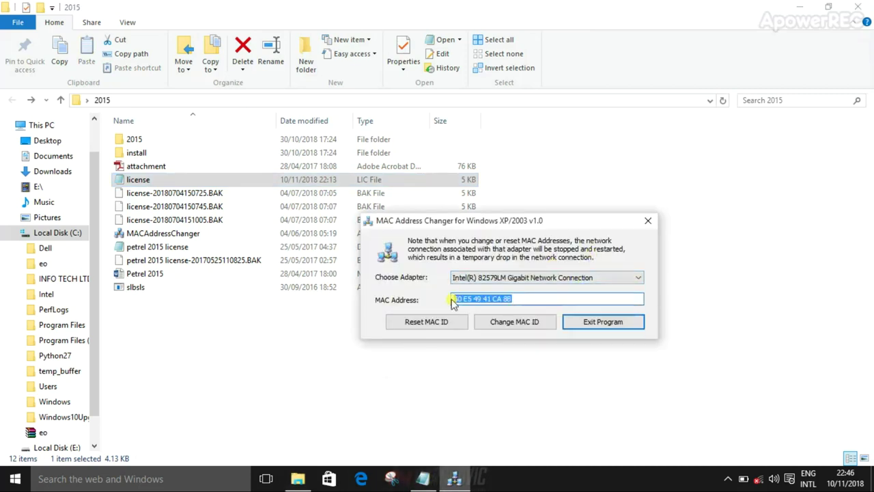
pyautogui.hotkey('ctrl', 'v')
pyautogui.click(509, 327)
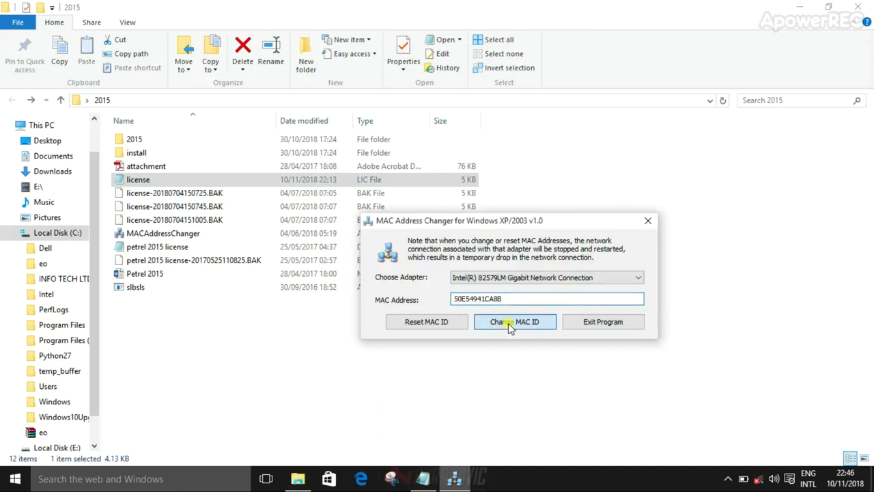
pyautogui.click(615, 311)
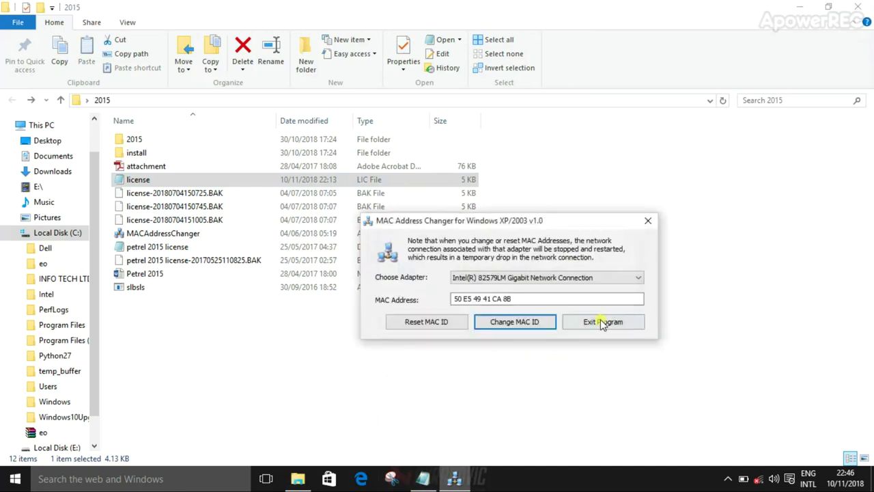
pyautogui.click(604, 323)
pyautogui.click(517, 319)
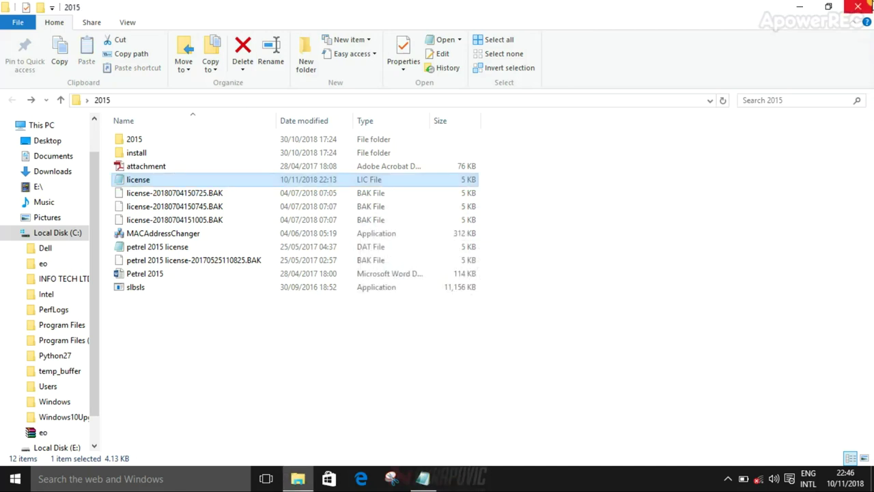
# Step: Close the 2015 folder and Notepad, then run Schlumberger Licensing as administrator
pyautogui.click(858, 6)
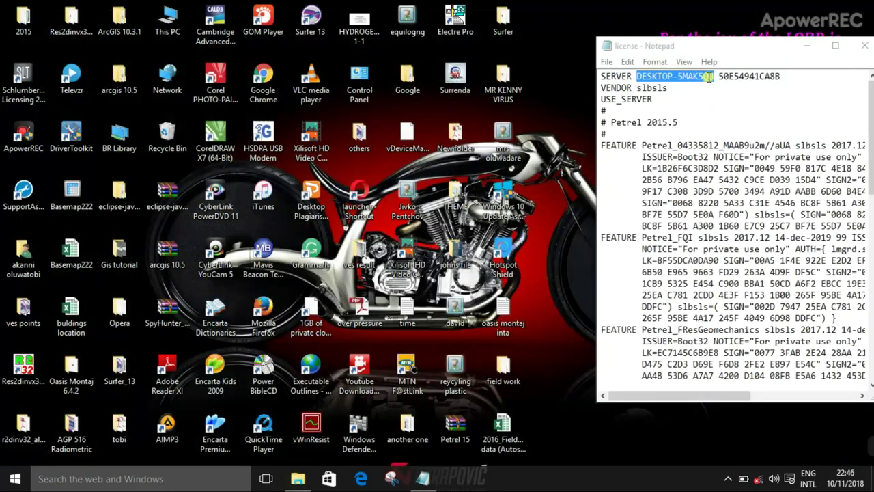
pyautogui.click(861, 48)
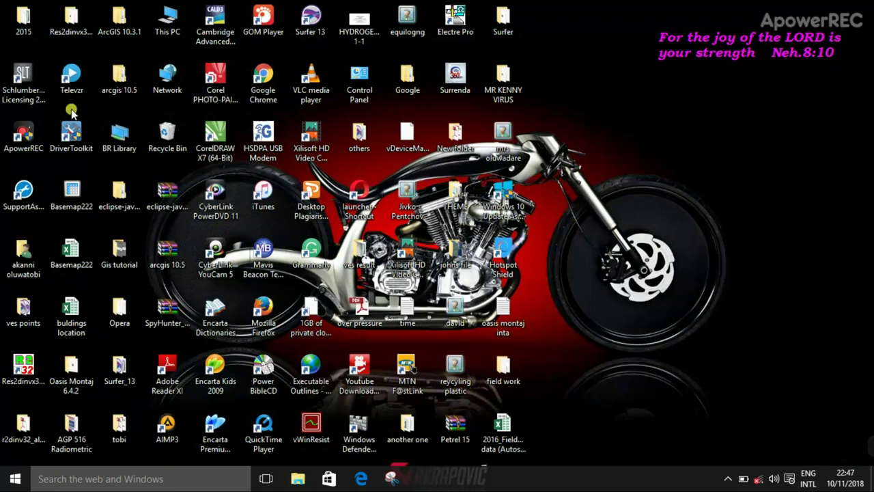
pyautogui.rightClick(28, 91)
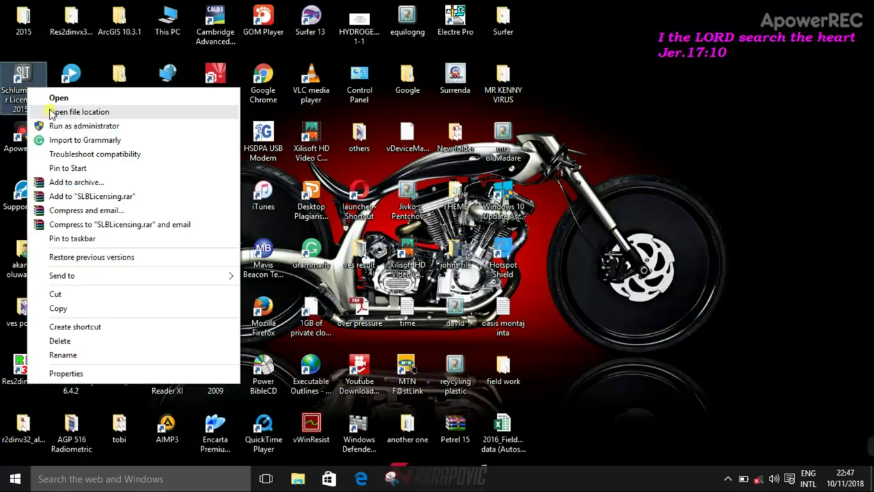
pyautogui.click(55, 128)
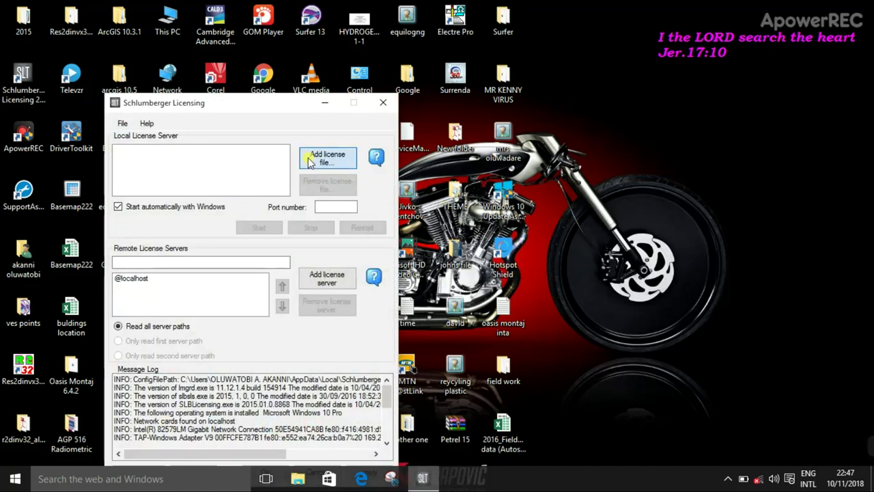
# Step: Add the license file to the local server and confirm the 'License file added successfully' log message
pyautogui.click(307, 158)
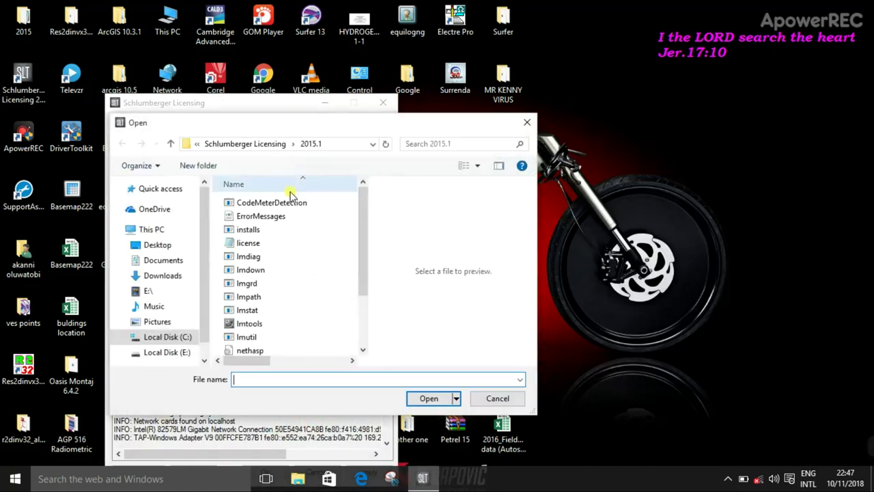
pyautogui.click(270, 244)
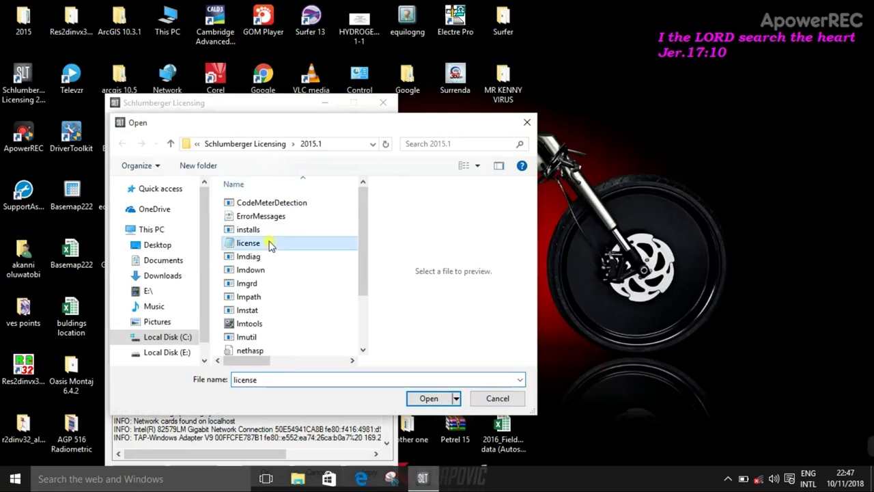
pyautogui.click(428, 396)
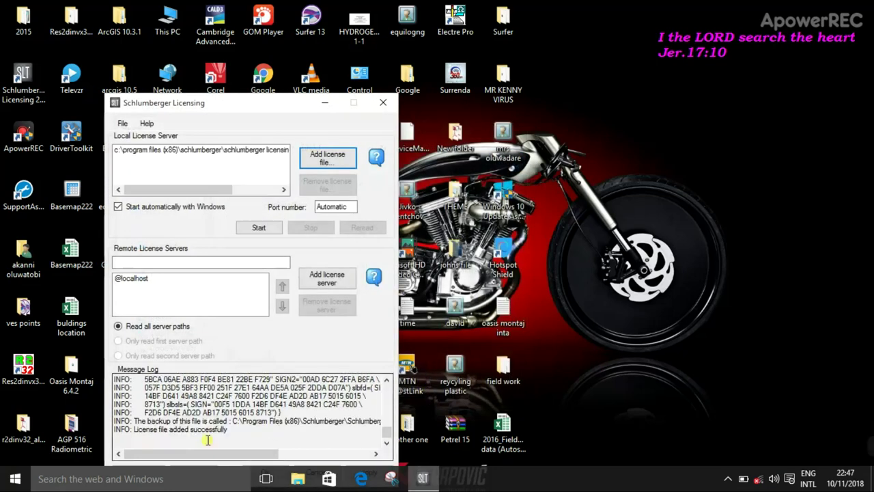
pyautogui.moveTo(239, 427); pyautogui.dragTo(147, 427)
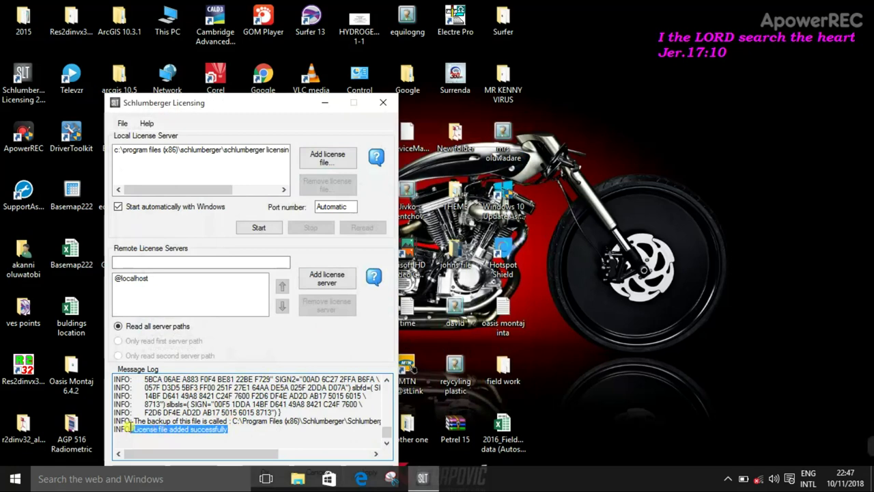
# Step: Start the local license server, apply the change immediately, and close Schlumberger Licensing once it reports 'service started'
pyautogui.click(267, 232)
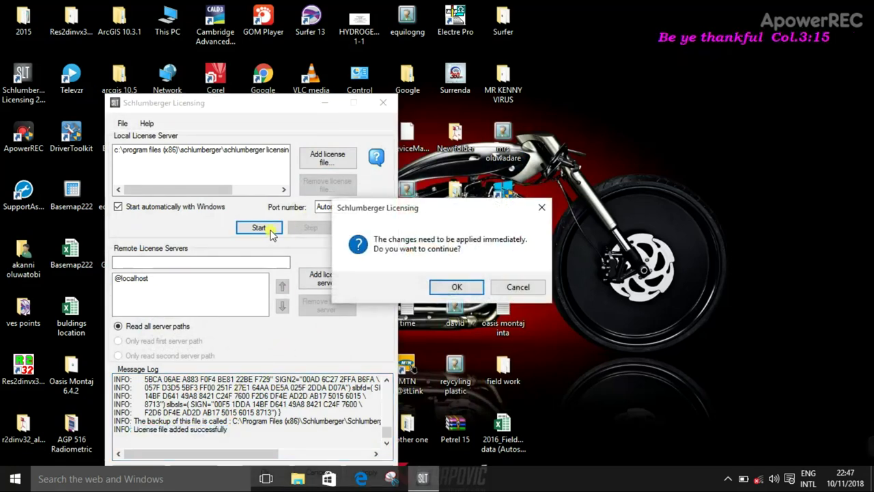
pyautogui.click(436, 287)
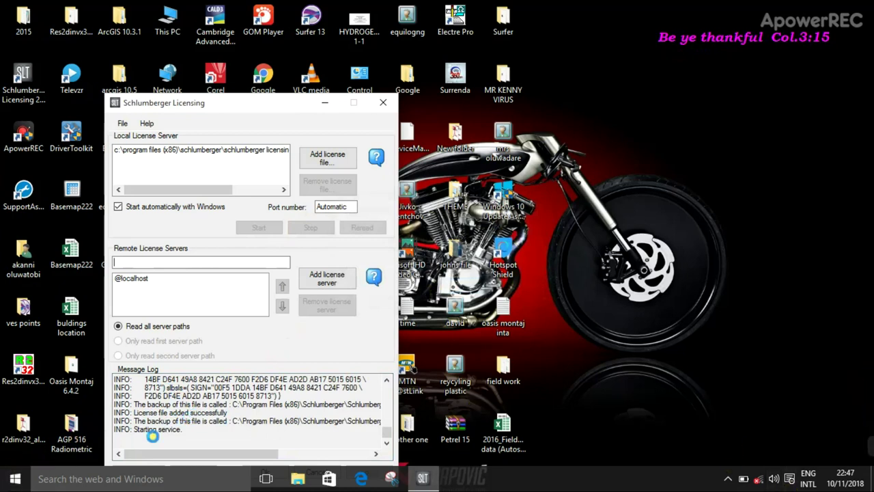
pyautogui.moveTo(871, 443)
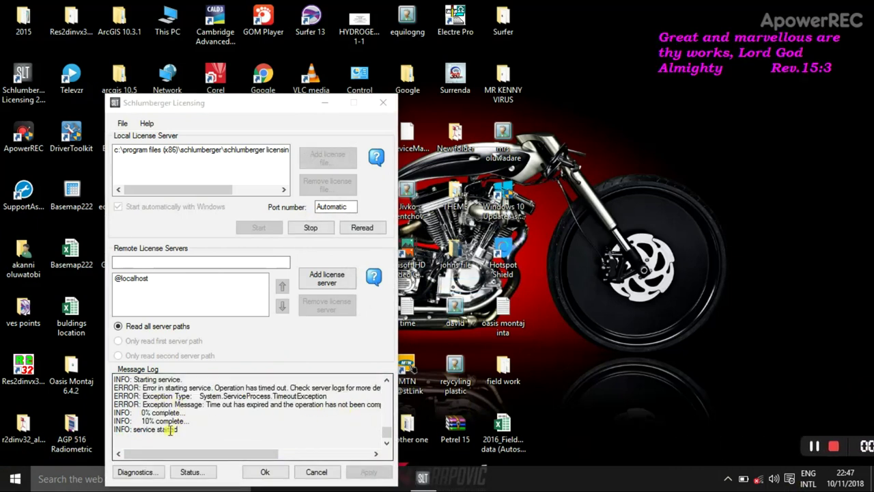
pyautogui.click(266, 472)
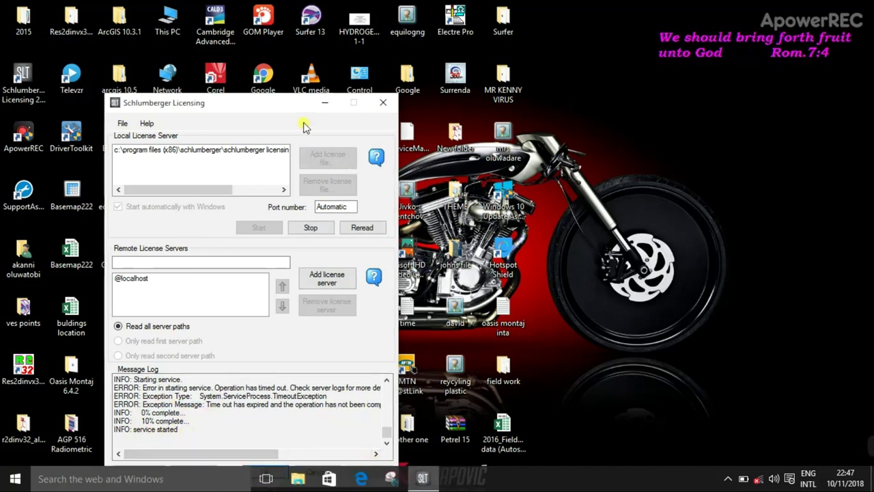
pyautogui.moveTo(305, 111); pyautogui.dragTo(346, 18)
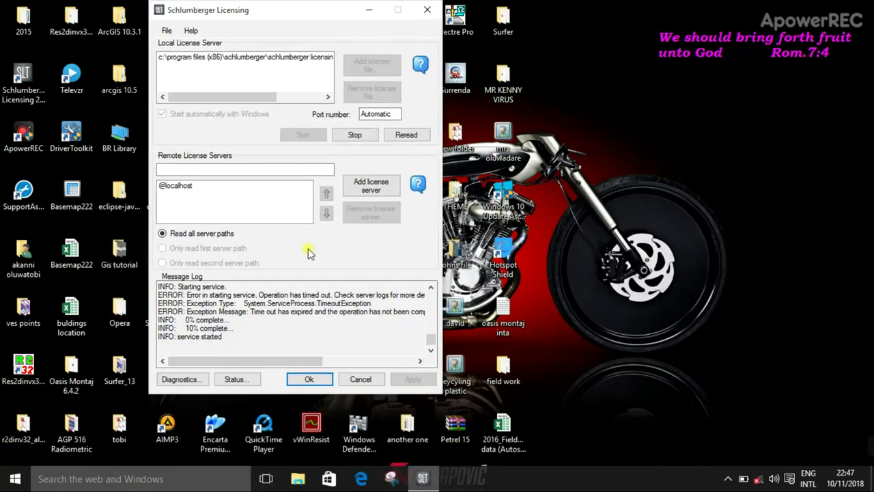
pyautogui.click(311, 379)
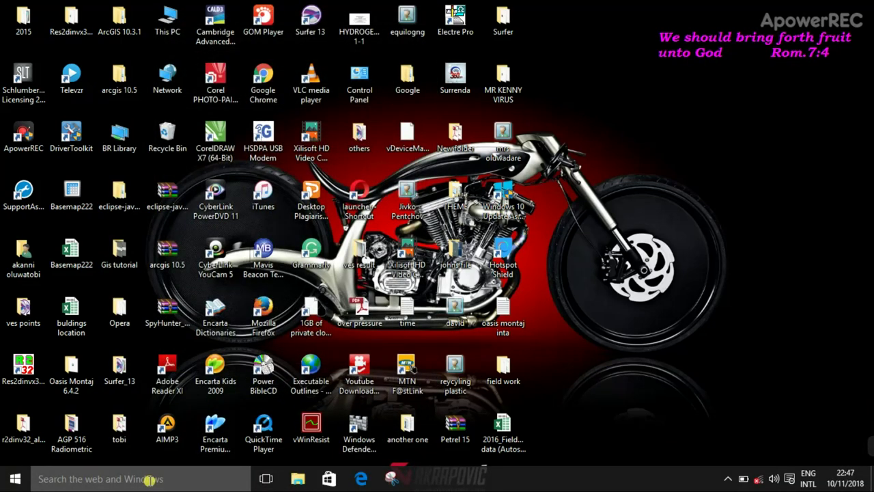
# Step: Find Petrel 2015 via desktop search, launch it, and accept the Bundle 1 license
pyautogui.click(149, 480)
pyautogui.write('pe')
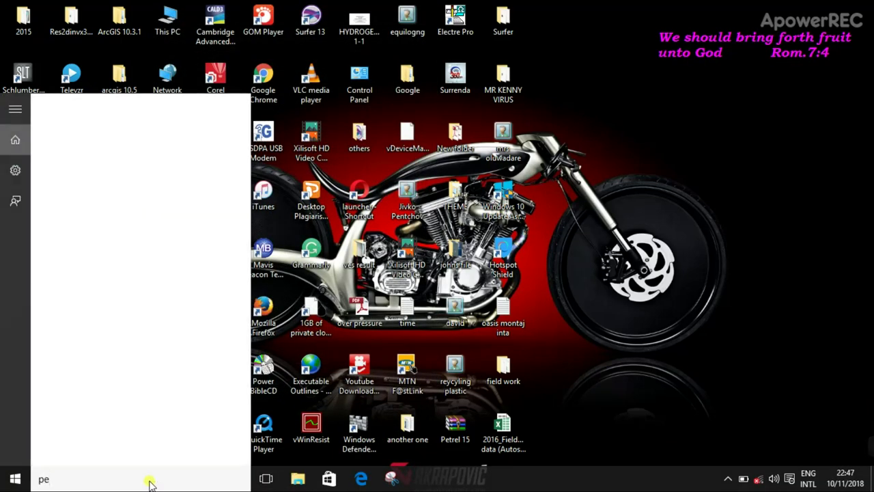
pyautogui.write('tre')
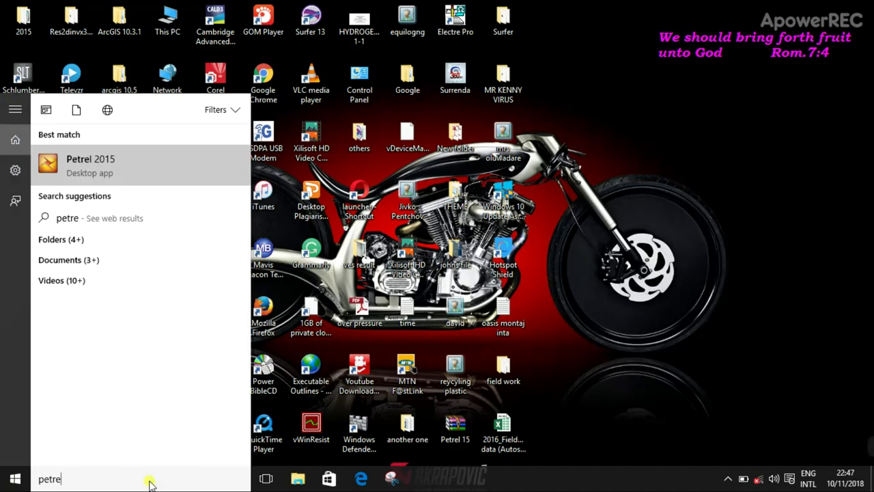
pyautogui.click(135, 173)
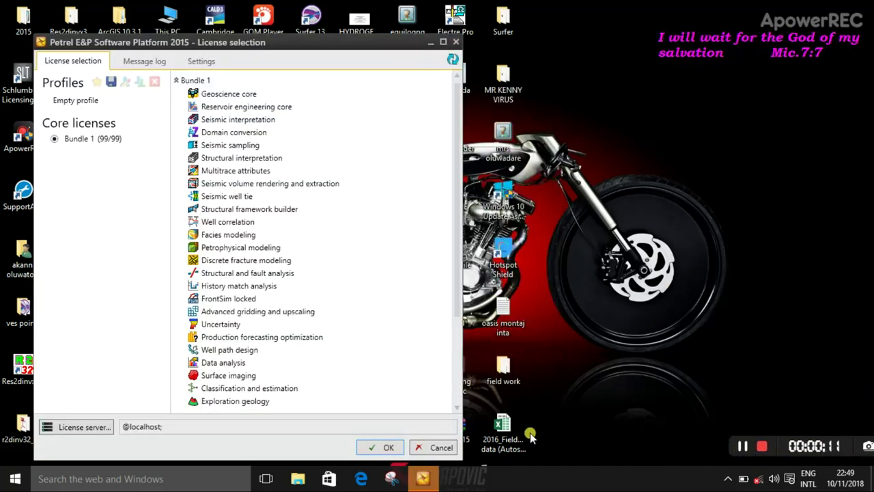
pyautogui.click(377, 449)
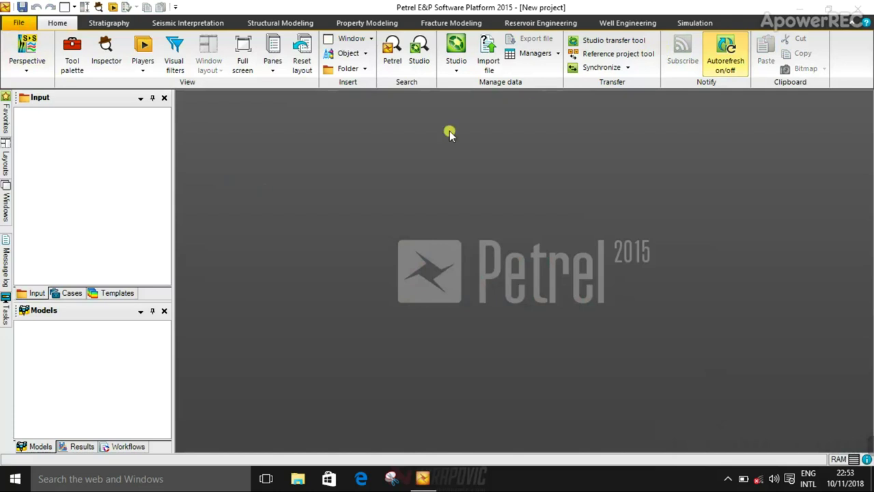
# Step: Insert a plain 'New folder' from the Home tab's folder list and select it in the Input tree
pyautogui.click(28, 25)
pyautogui.click(19, 26)
pyautogui.click(18, 25)
pyautogui.click(18, 25)
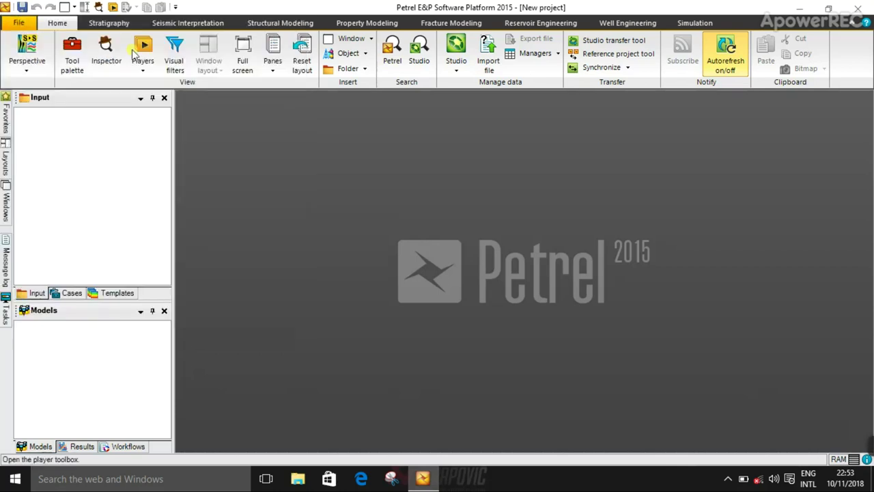
pyautogui.click(364, 69)
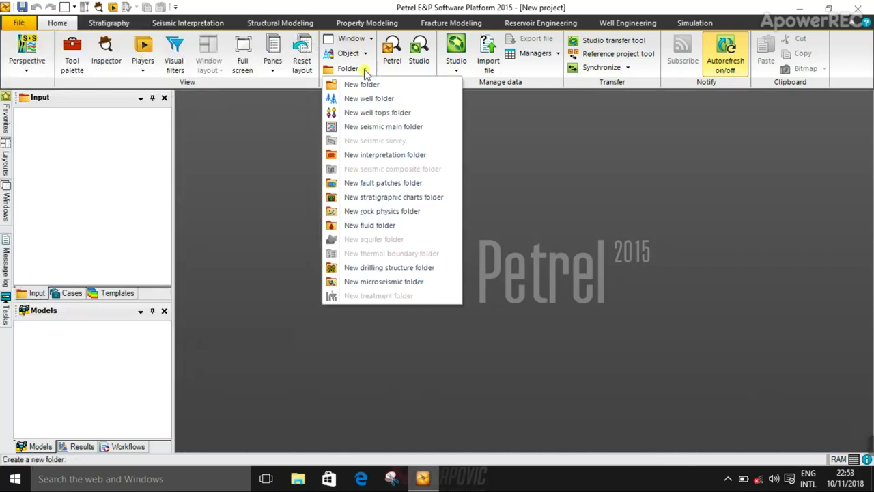
pyautogui.click(362, 84)
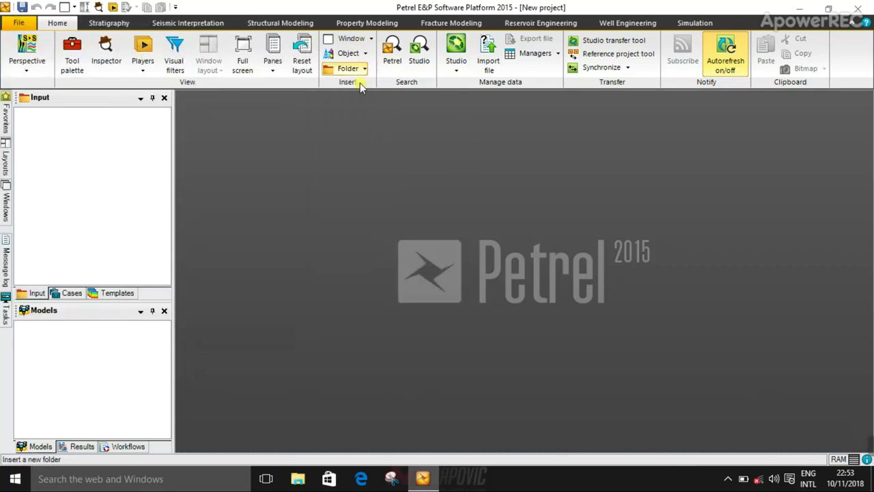
pyautogui.click(50, 143)
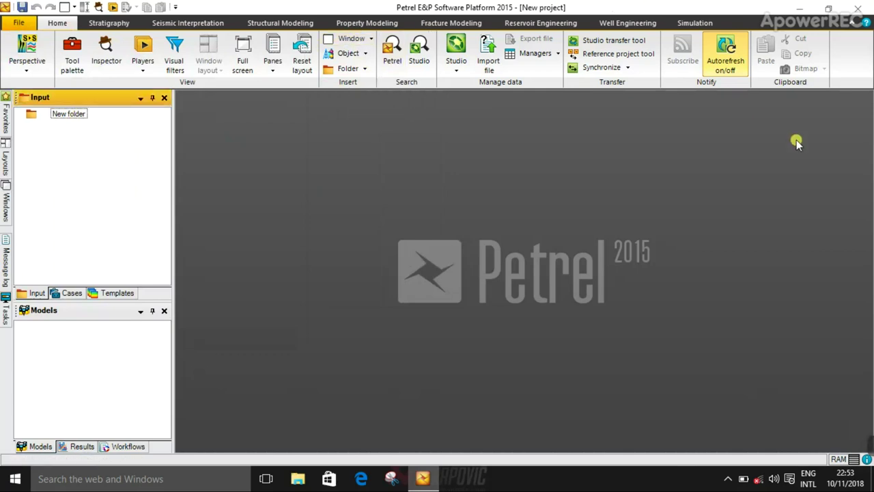